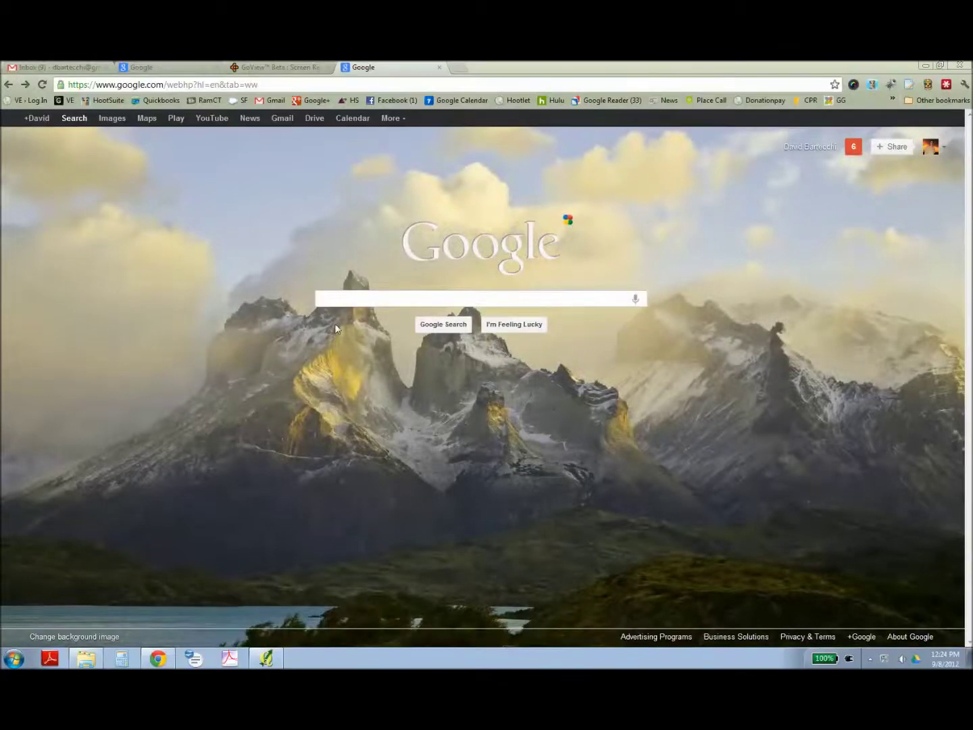
- Search Google for 'glovis' and open the USGS Global Visualization Viewer site
left_click(348, 300)
type("glovis")
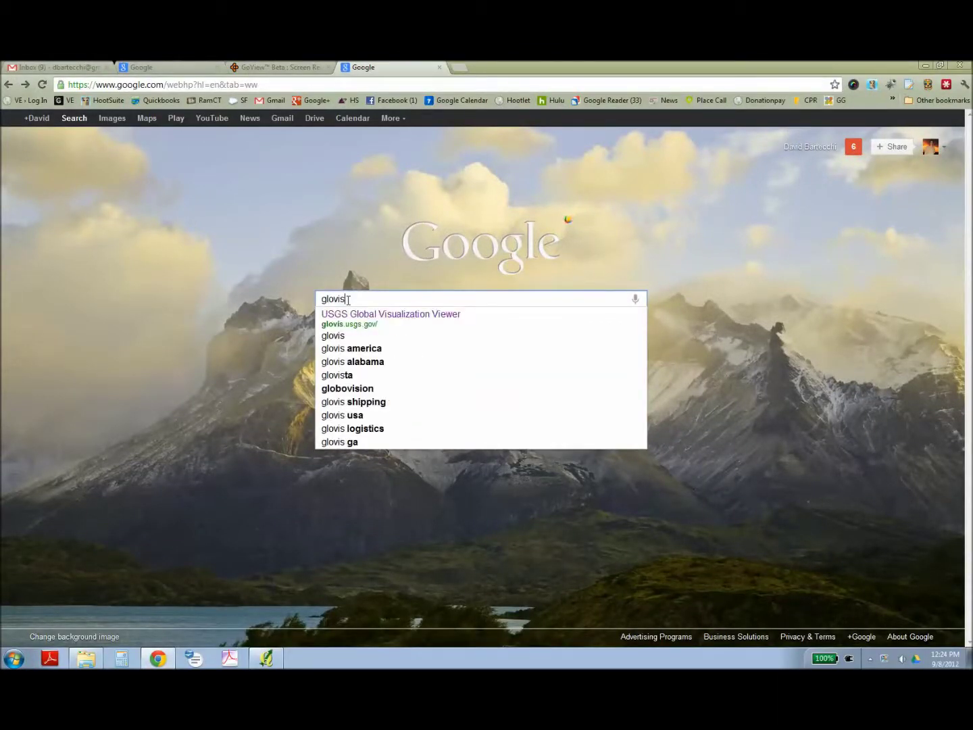
left_click(353, 313)
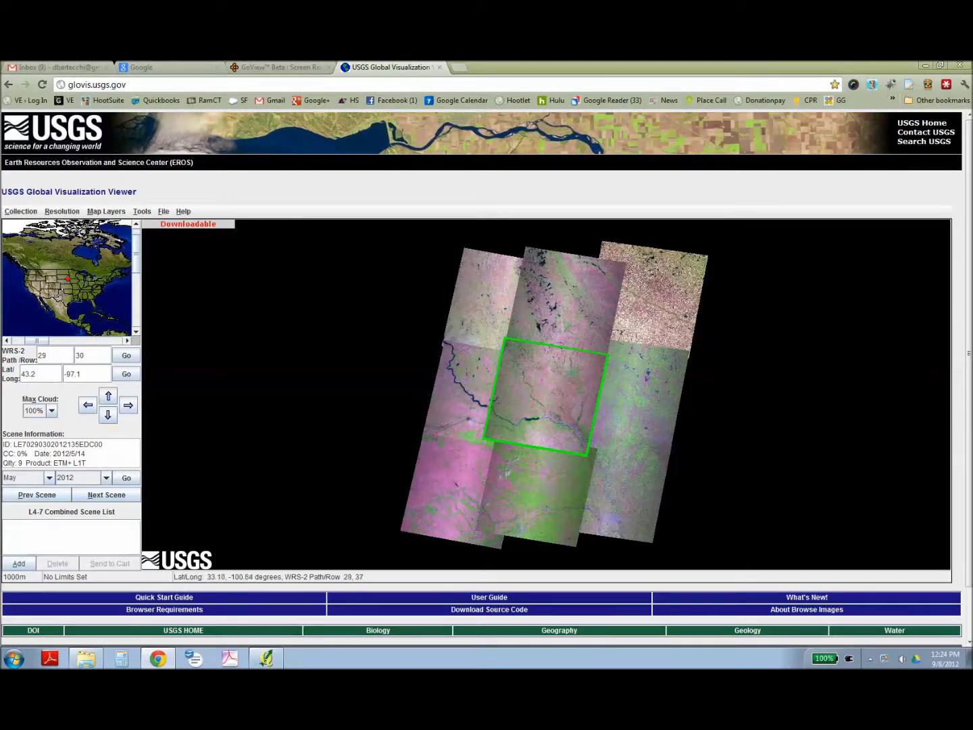
- Move the GloVis view to path/row 32/30 and display it at 240m resolution
left_click(63, 278)
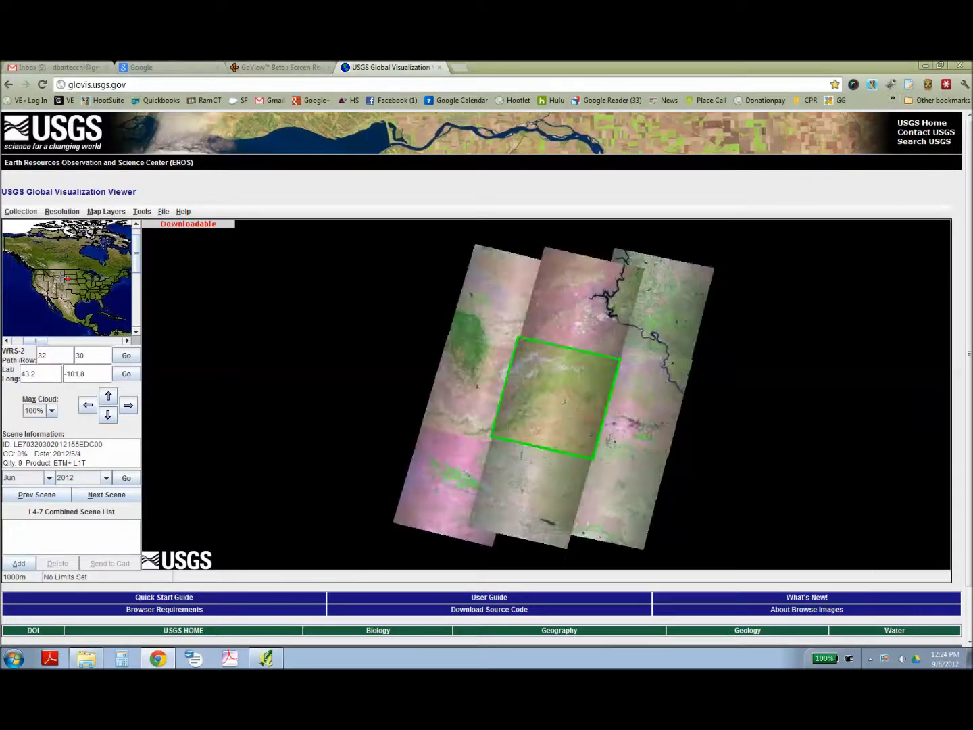
left_click(63, 211)
left_click(62, 237)
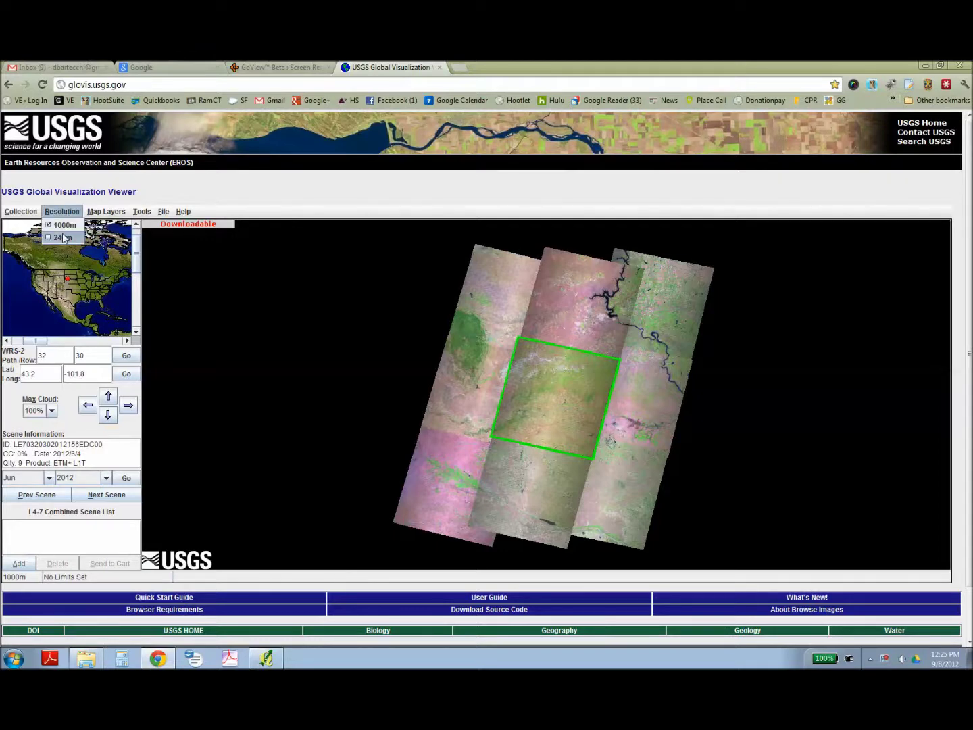
- Overlay administrative boundaries, roads and city names on the map
left_click(103, 211)
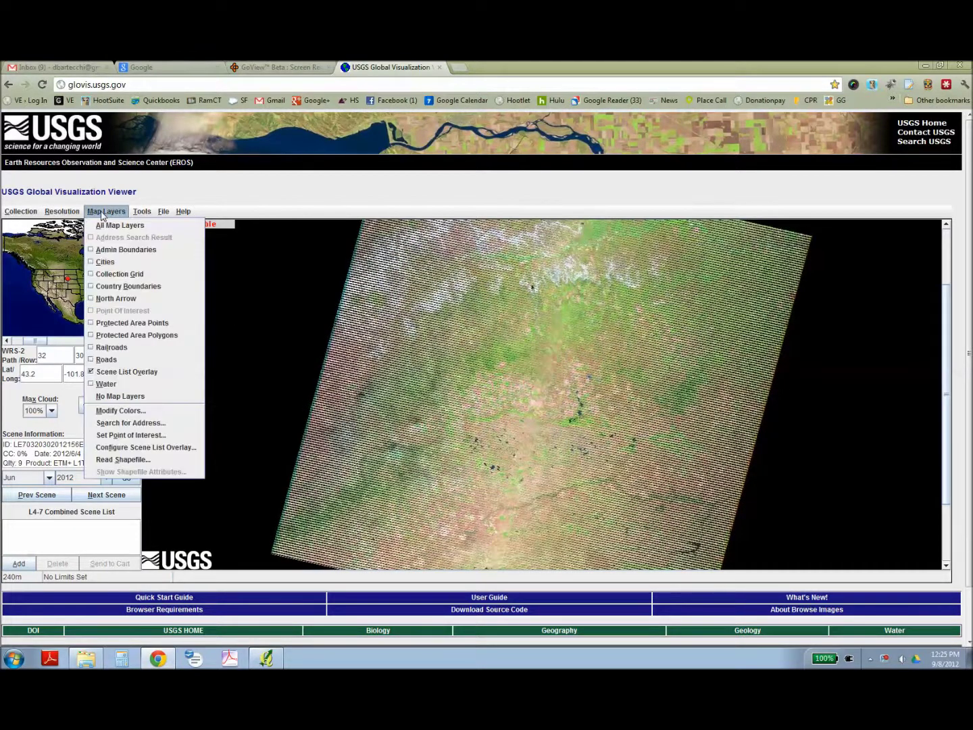
left_click(103, 249)
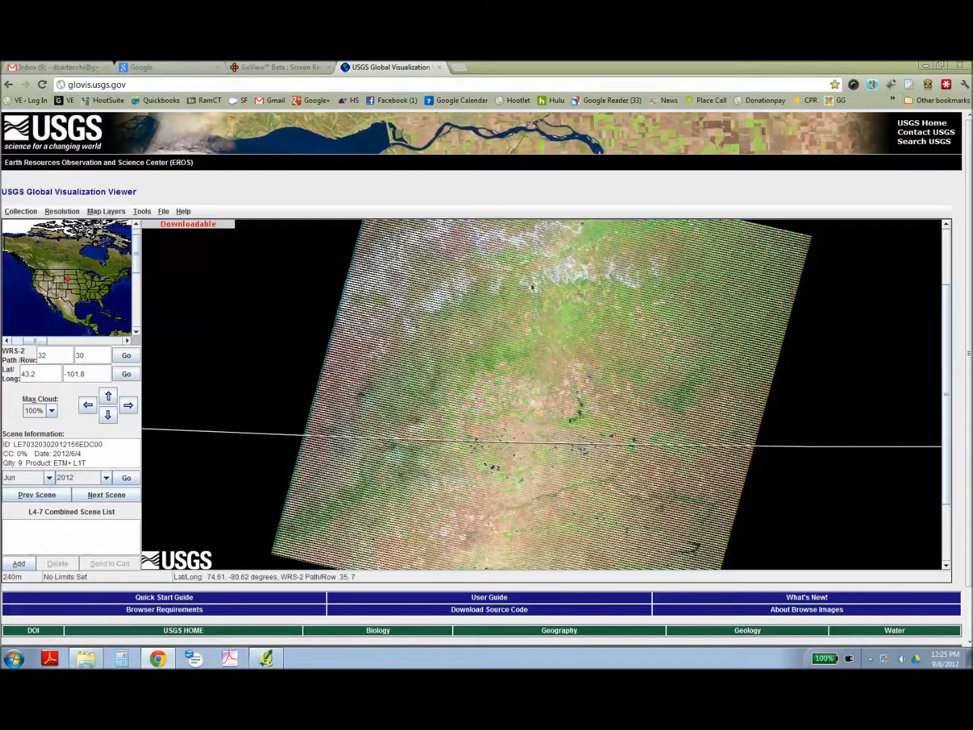
left_click(103, 211)
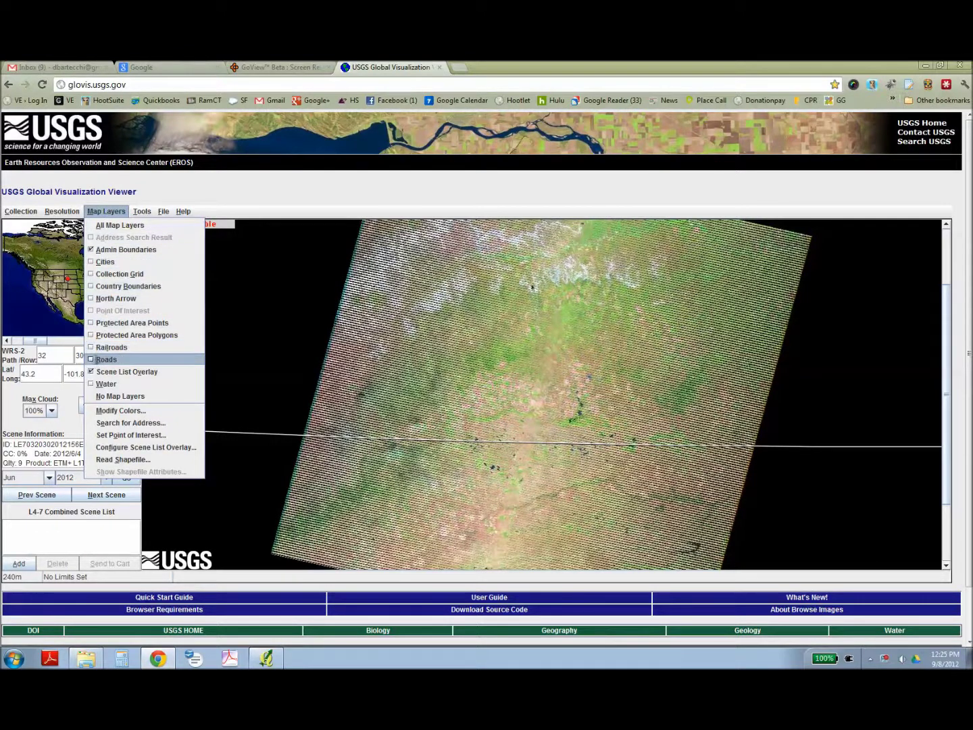
left_click(106, 359)
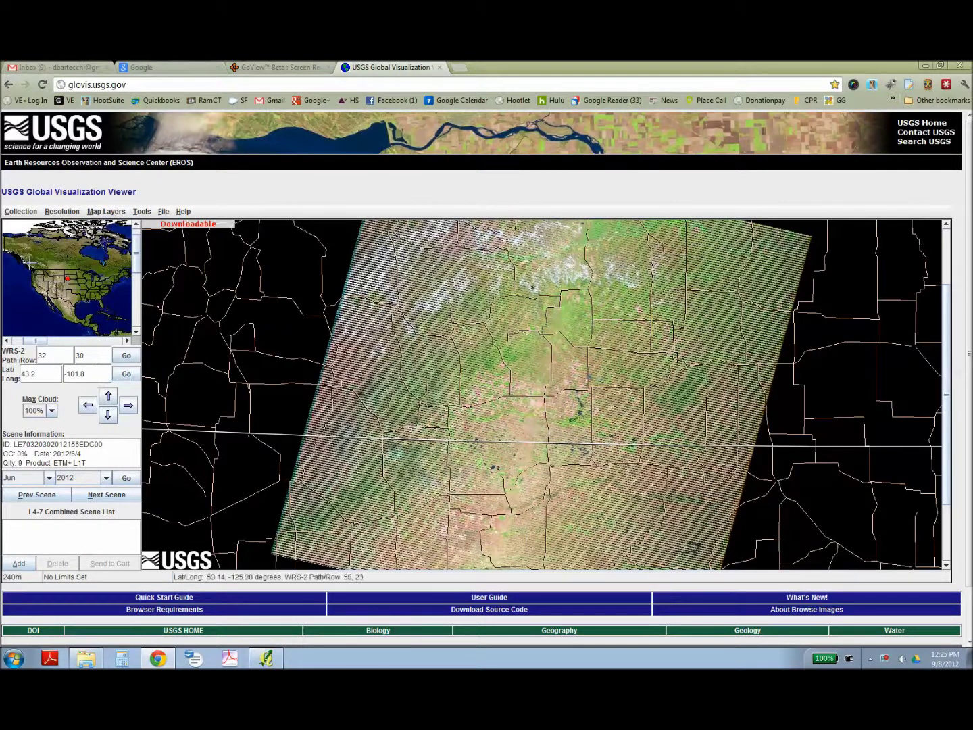
left_click(97, 213)
left_click(94, 261)
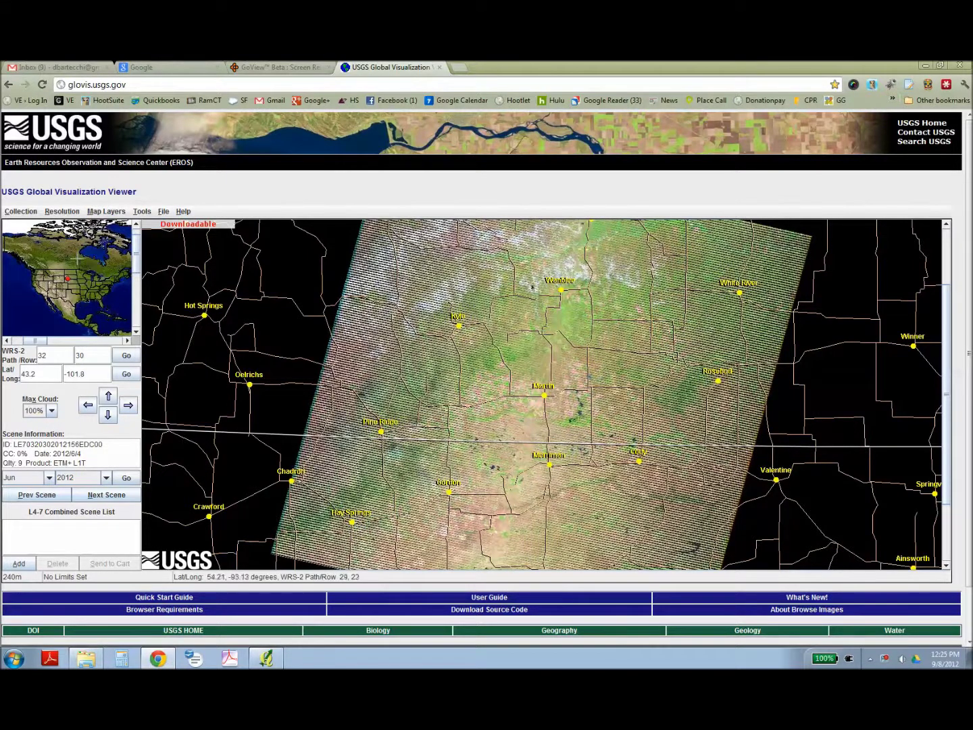
left_click(32, 213)
mouse_move(29, 270)
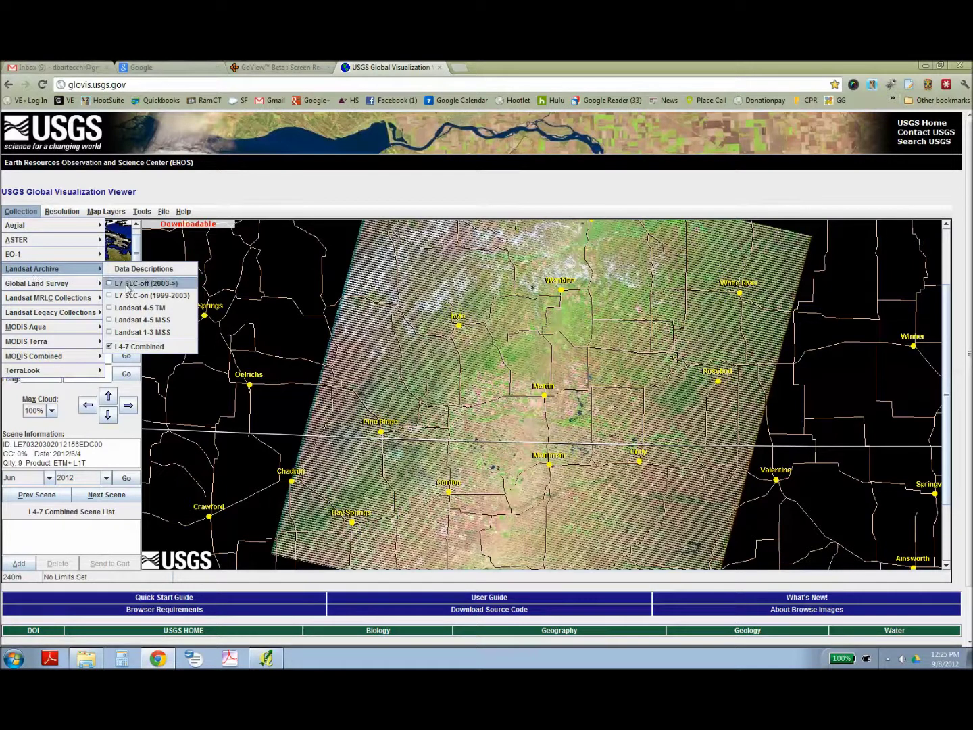
- Switch to Landsat 4-5 TM, add the April 25, 2012 scene and send it to the cart
left_click(140, 307)
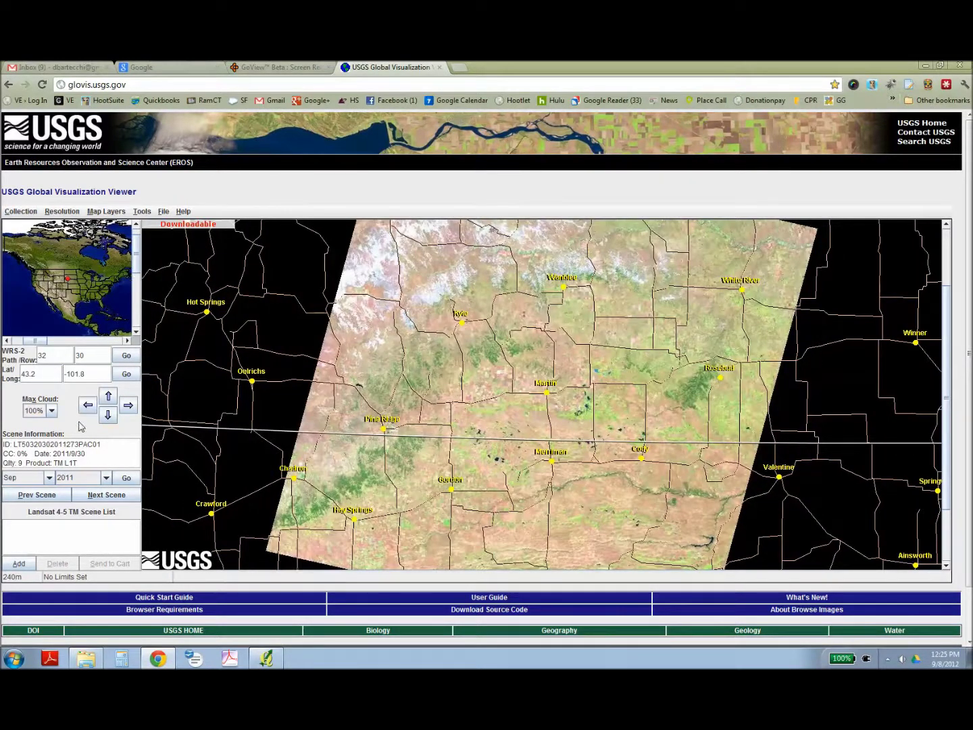
left_click(101, 497)
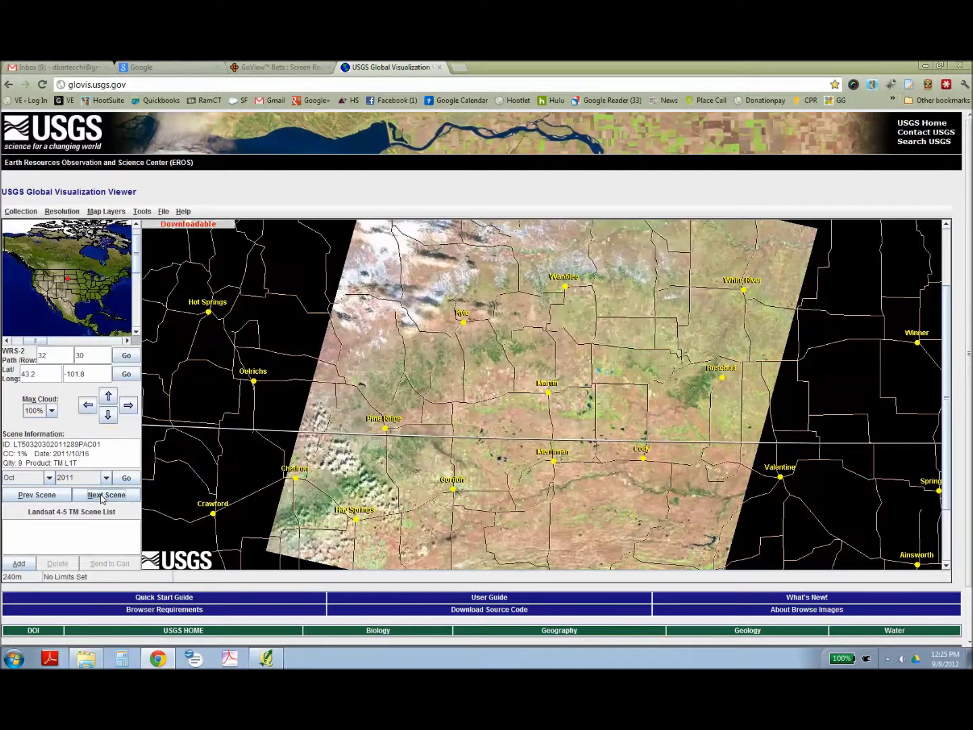
left_click(103, 495)
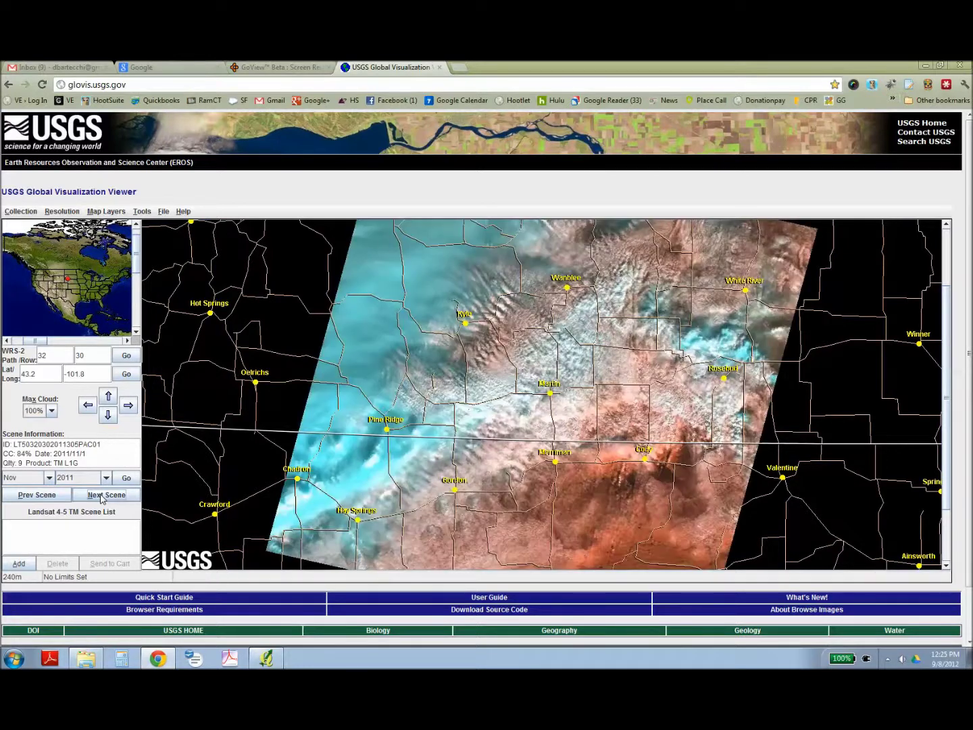
left_click(103, 495)
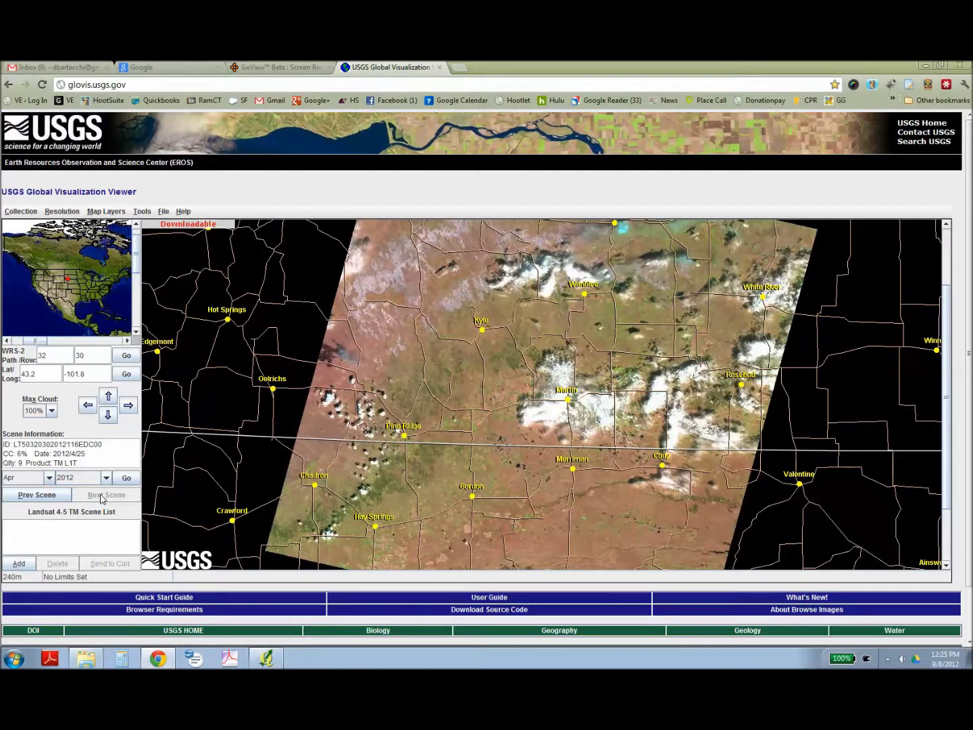
left_click(19, 564)
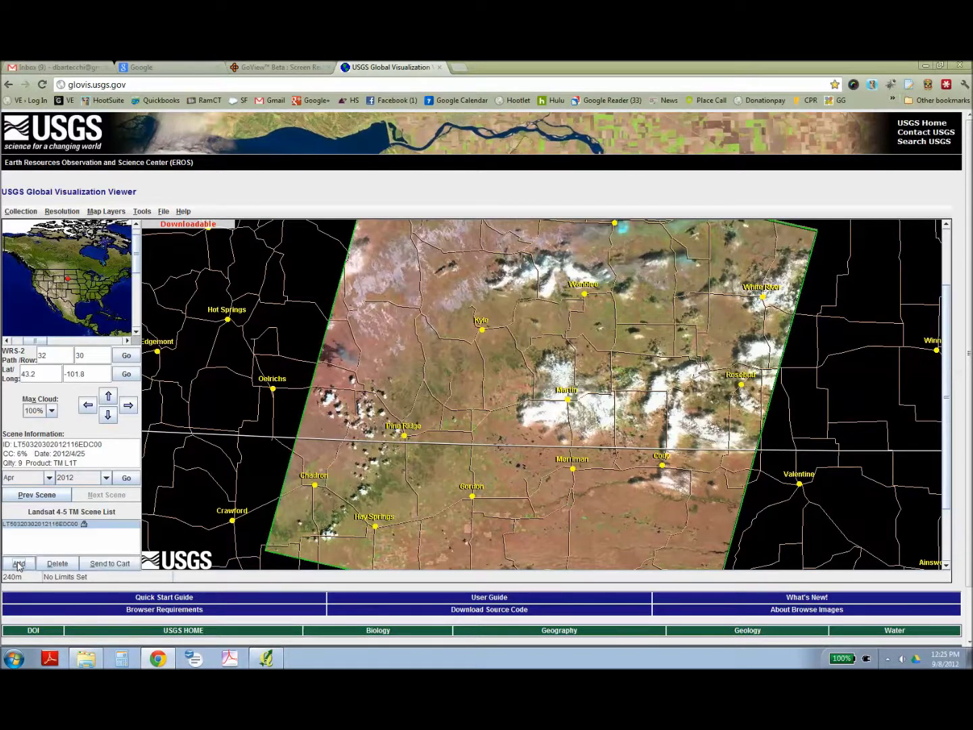
left_click(102, 563)
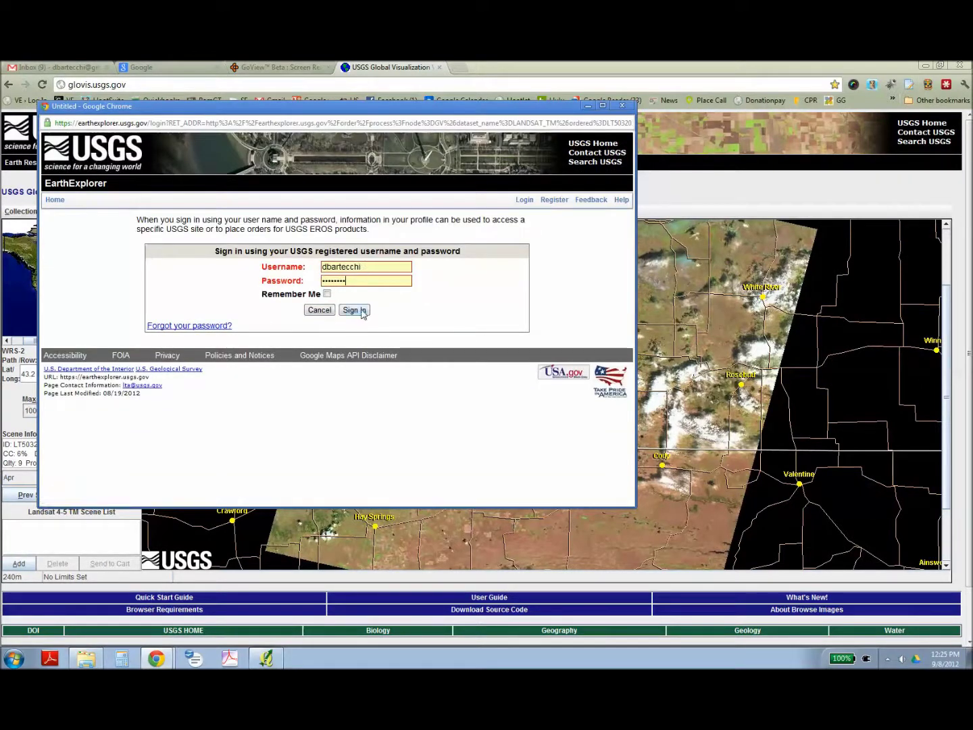
- Tick Remember Me and sign in to EarthExplorer
left_click(327, 293)
left_click(352, 310)
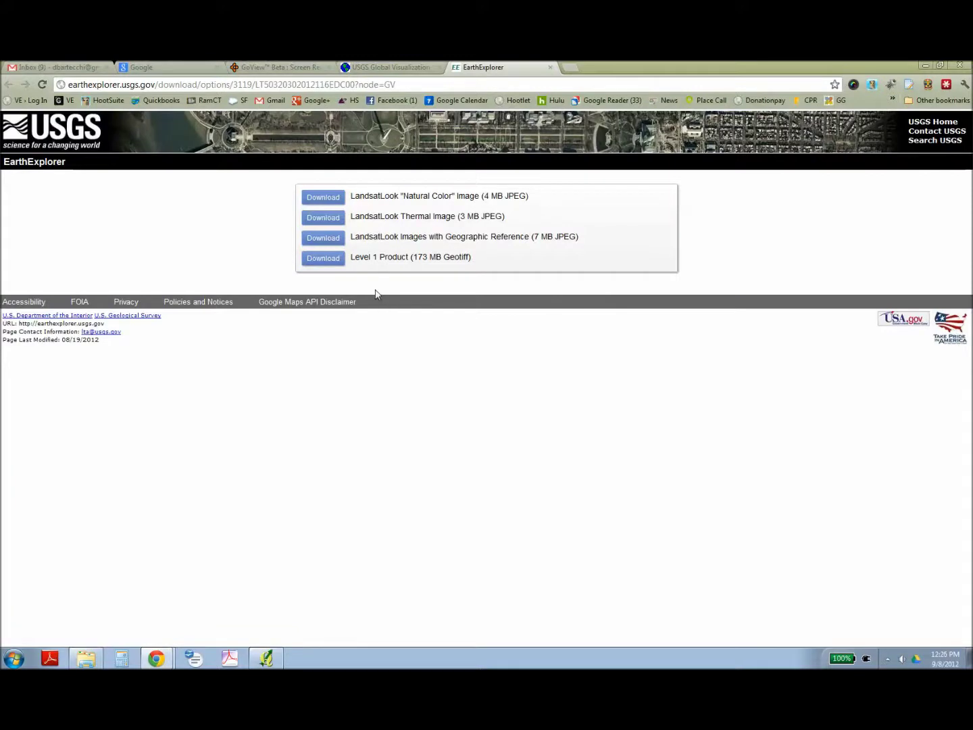
- Download the 7 MB LandsatLook Images with Geographic Reference
left_click(330, 242)
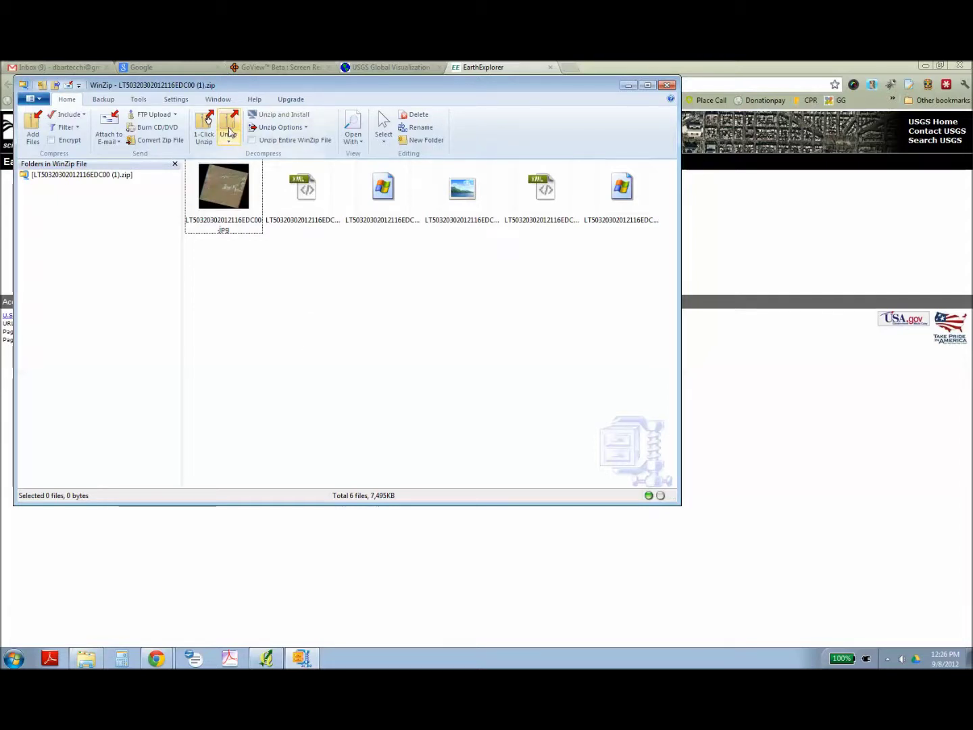
- Unzip all files into a new 'April 2012 Landsat' folder and close WinZip
left_click(229, 132)
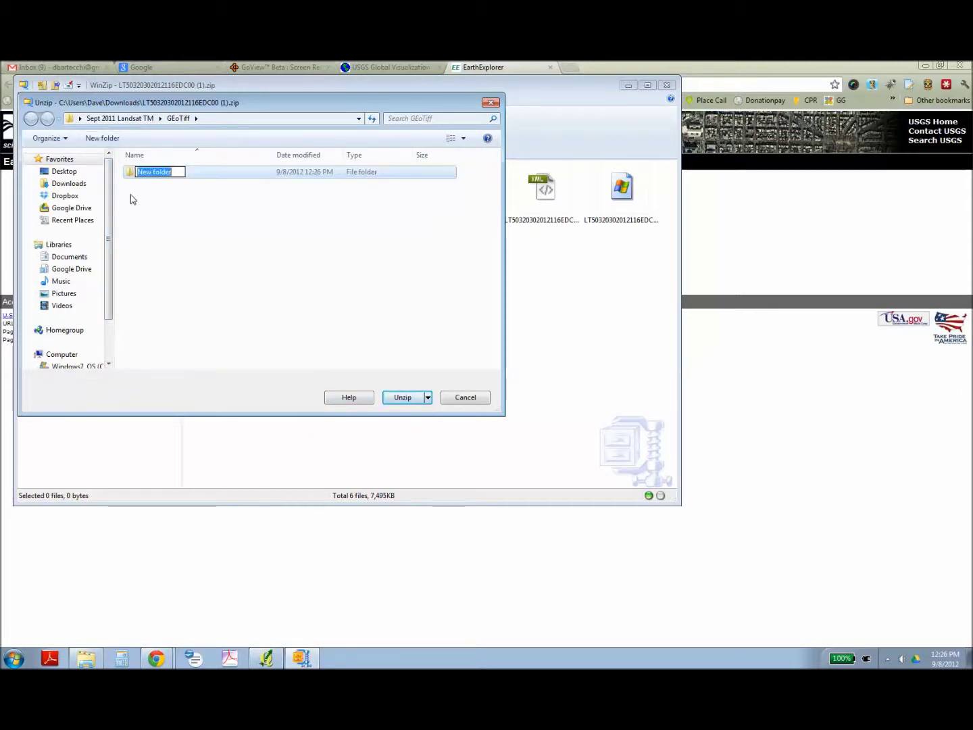
type("April 2012 Landsat")
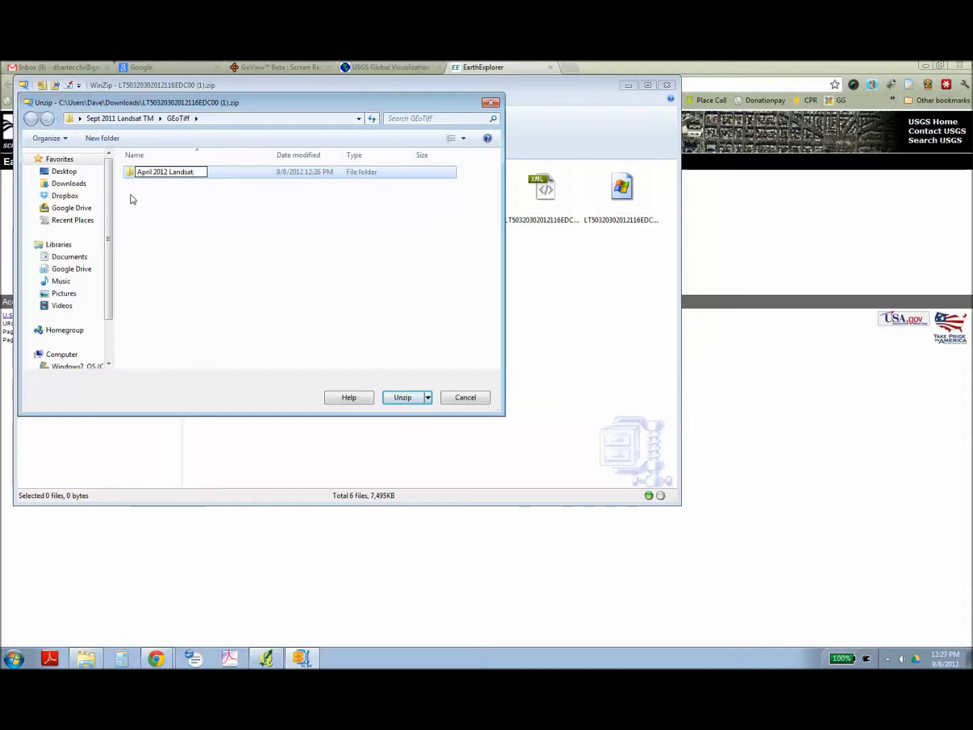
left_click(132, 199)
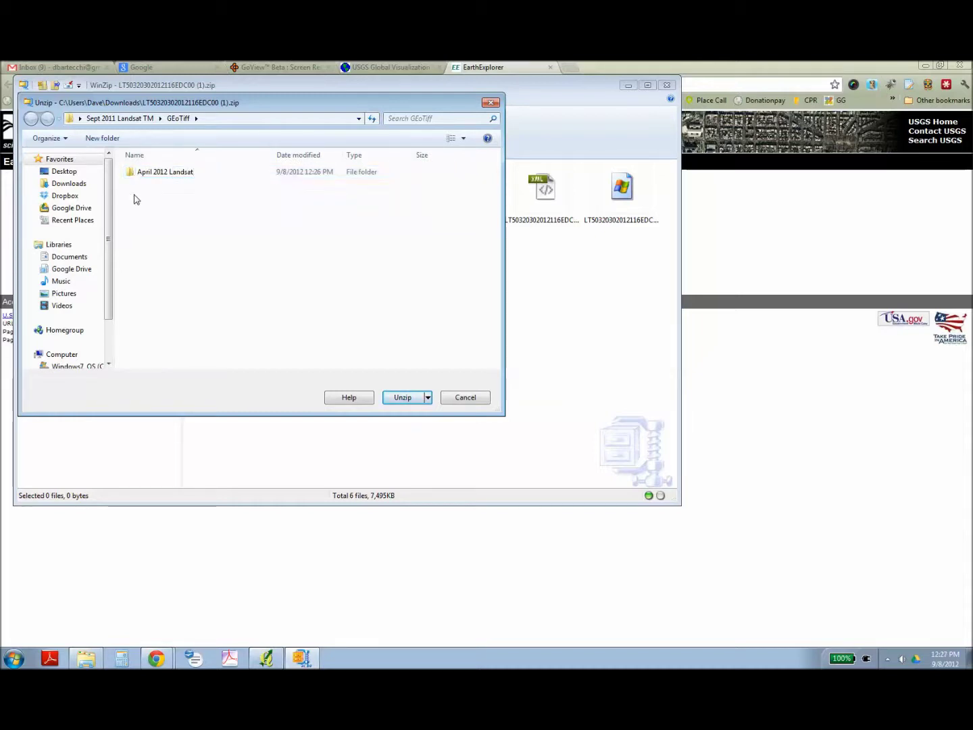
double_click(173, 177)
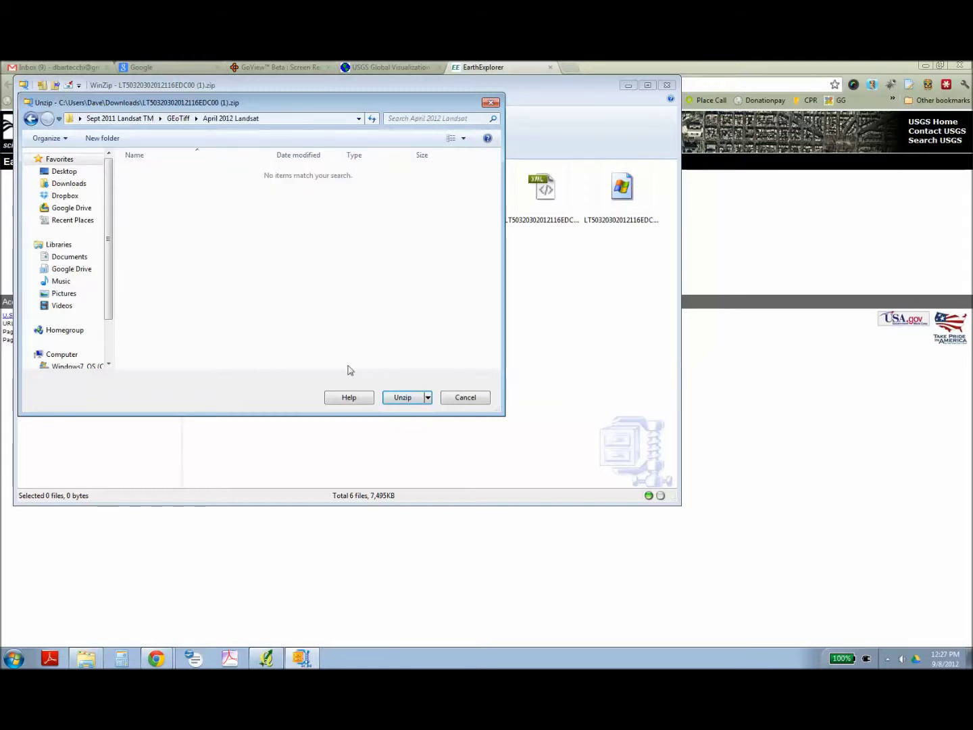
left_click(402, 398)
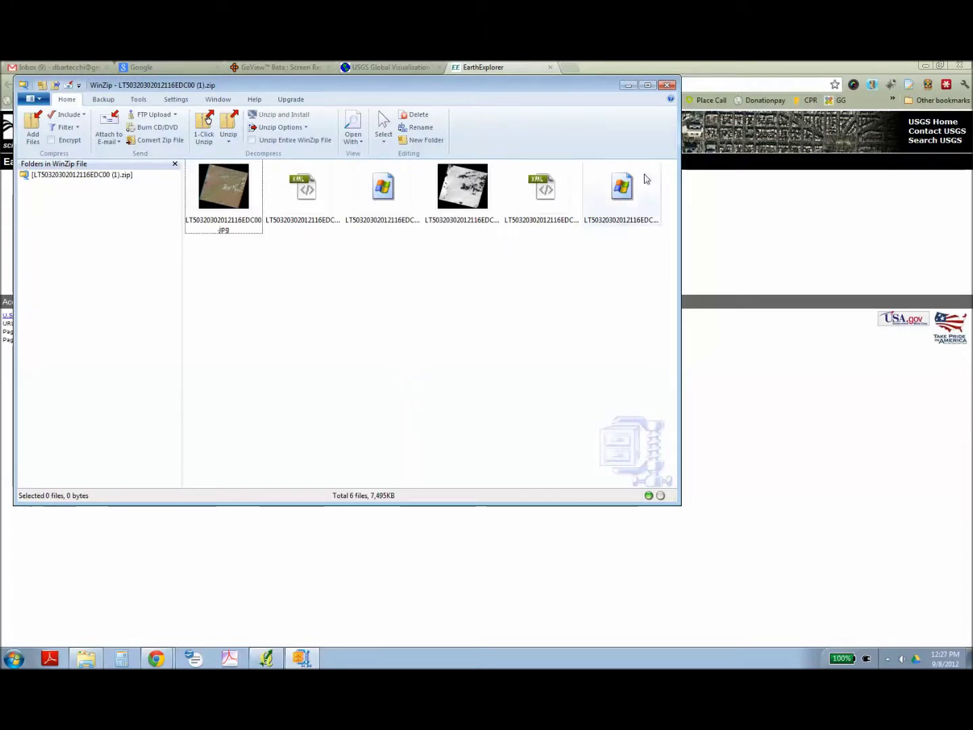
left_click(667, 85)
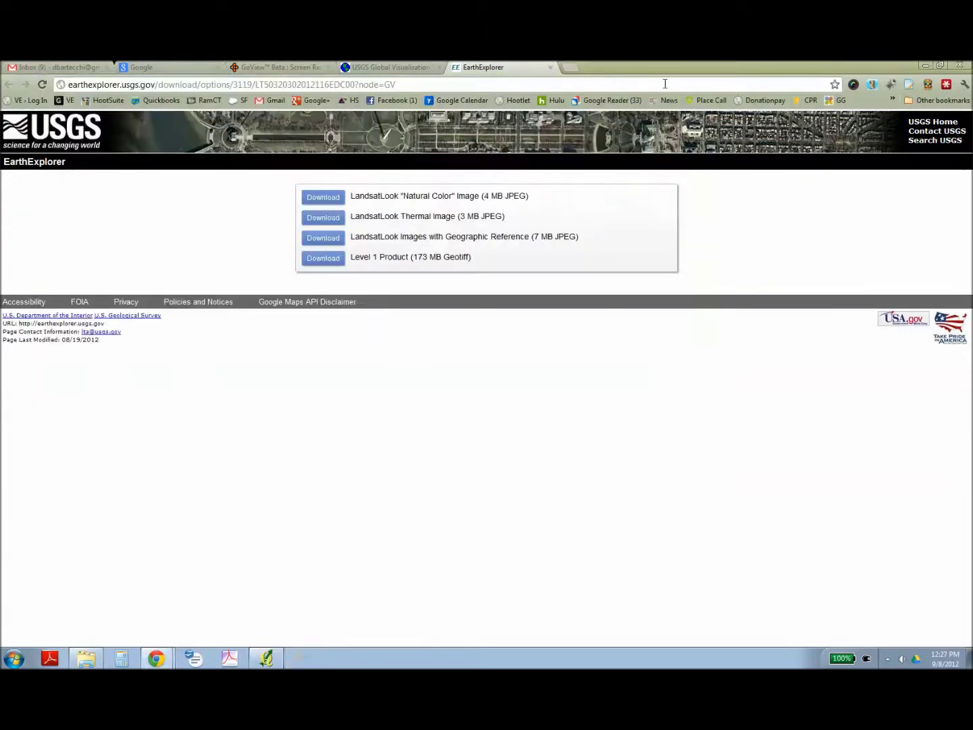
left_click(269, 659)
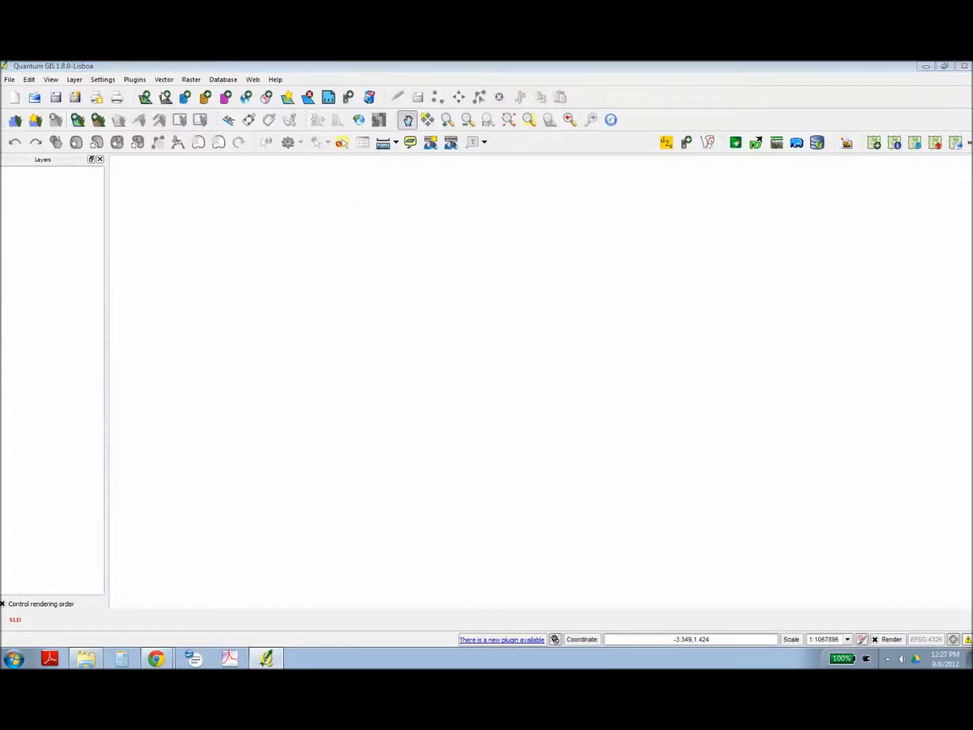
key("ctrl+shift+r")
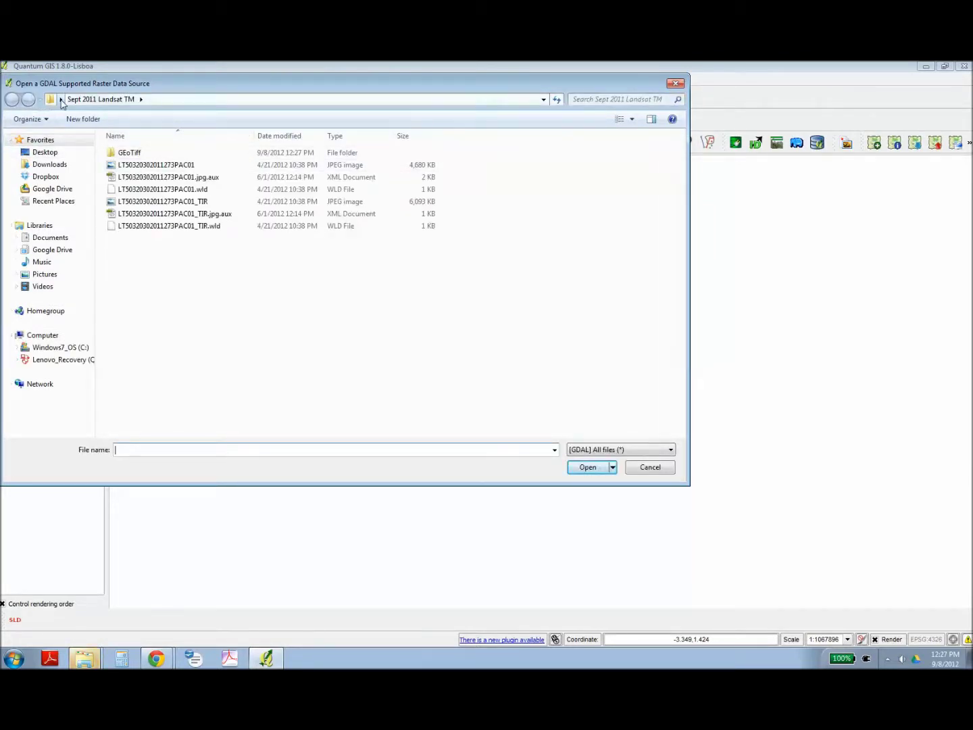
left_click(49, 101)
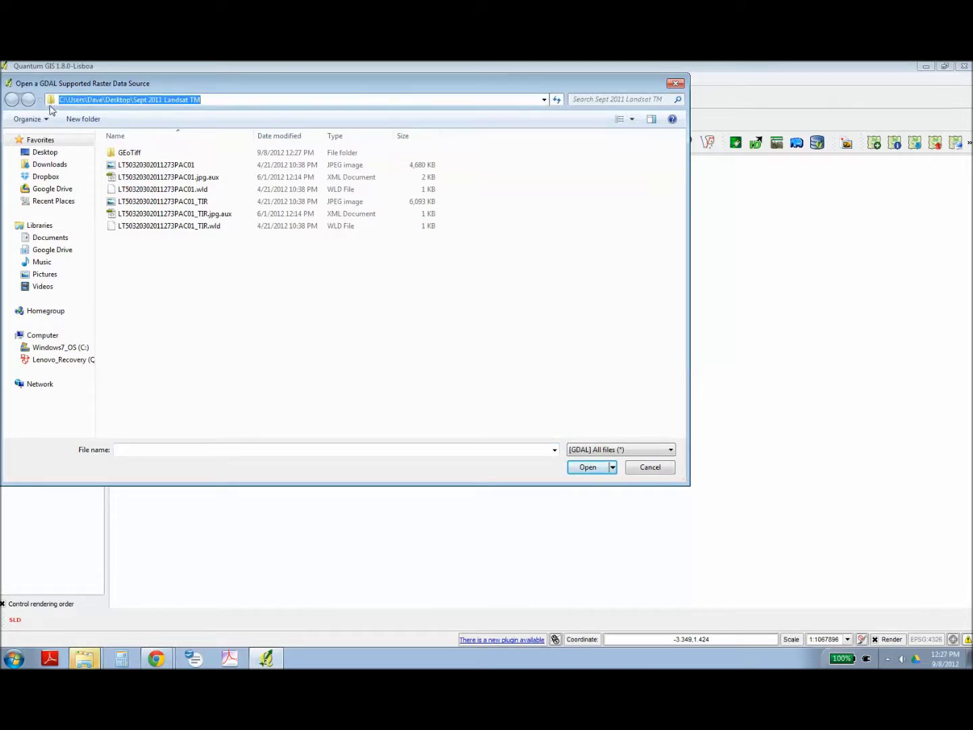
left_click(47, 155)
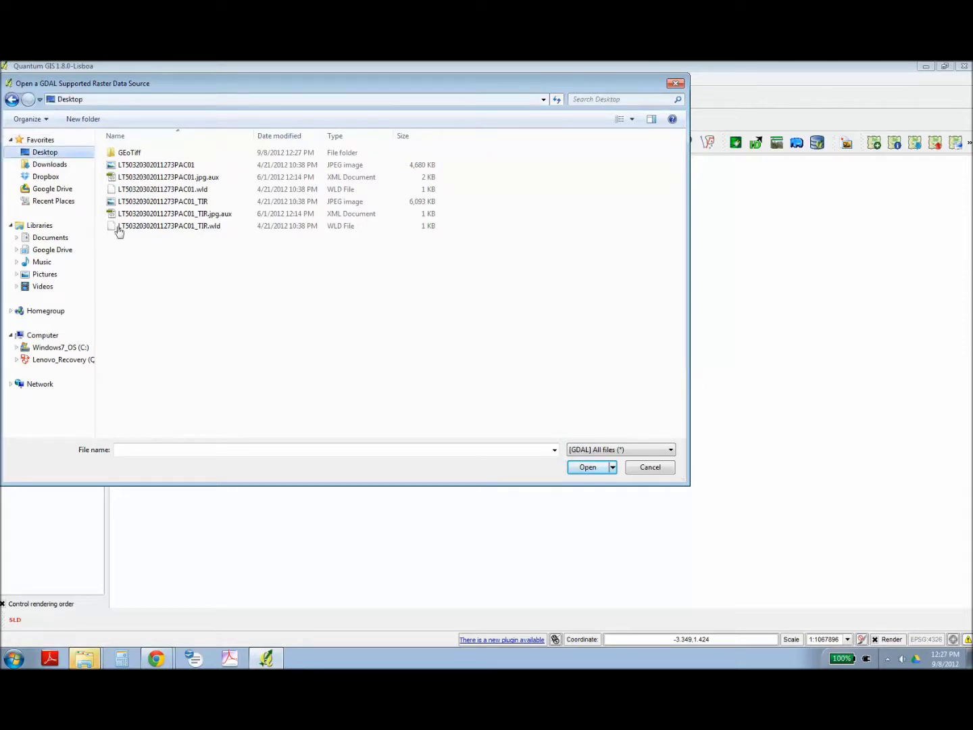
scroll(171, 280, "down", 3)
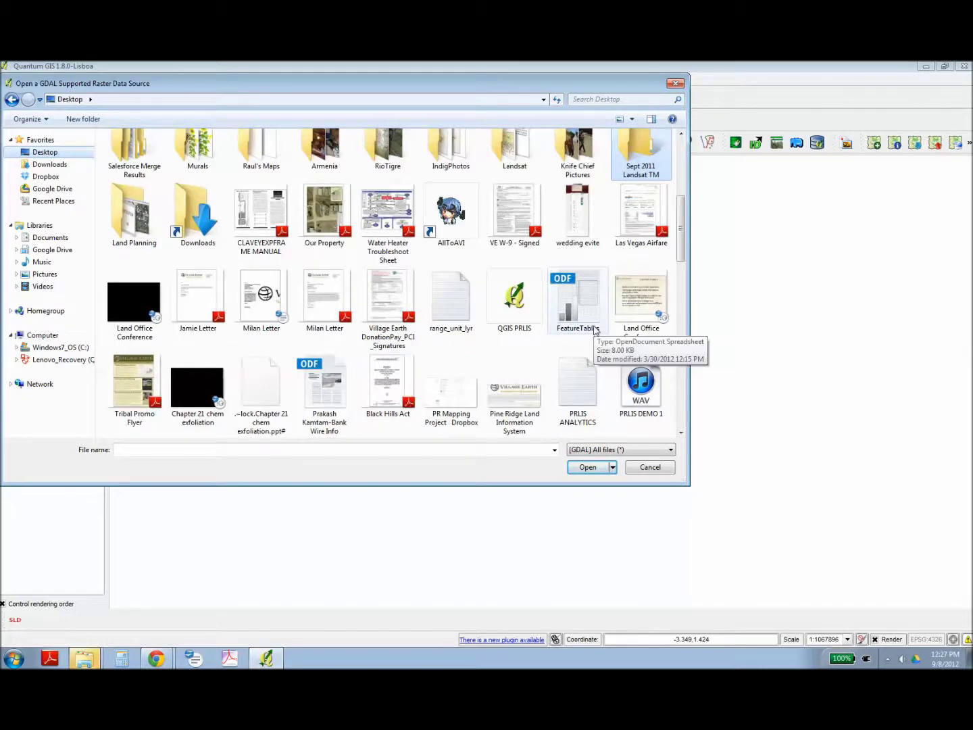
scroll(660, 267, "up", 2)
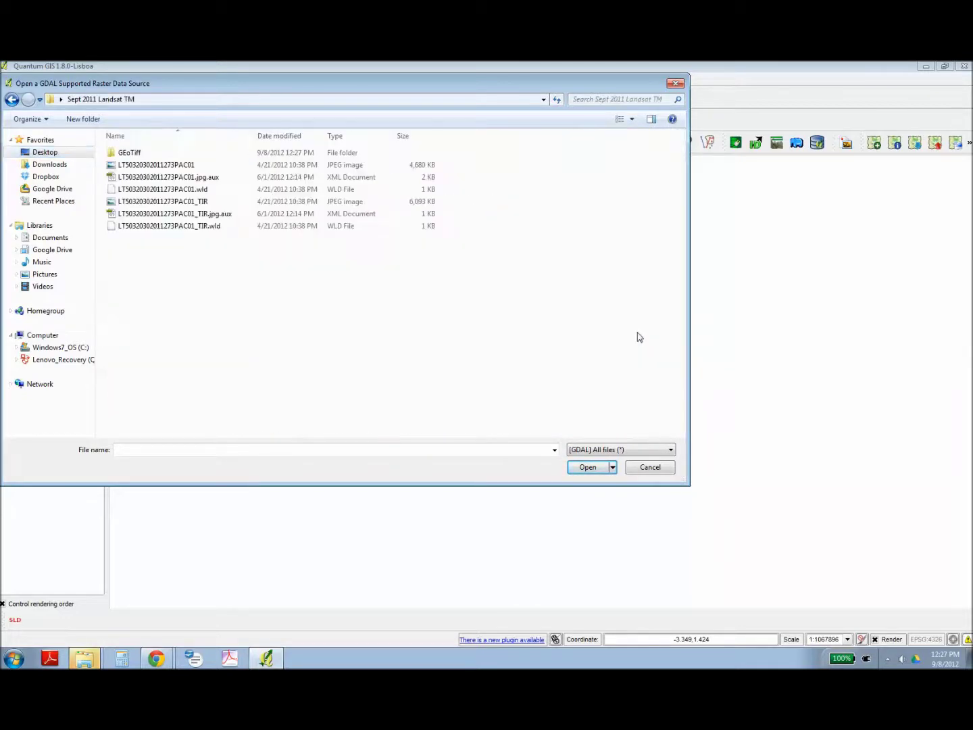
double_click(134, 155)
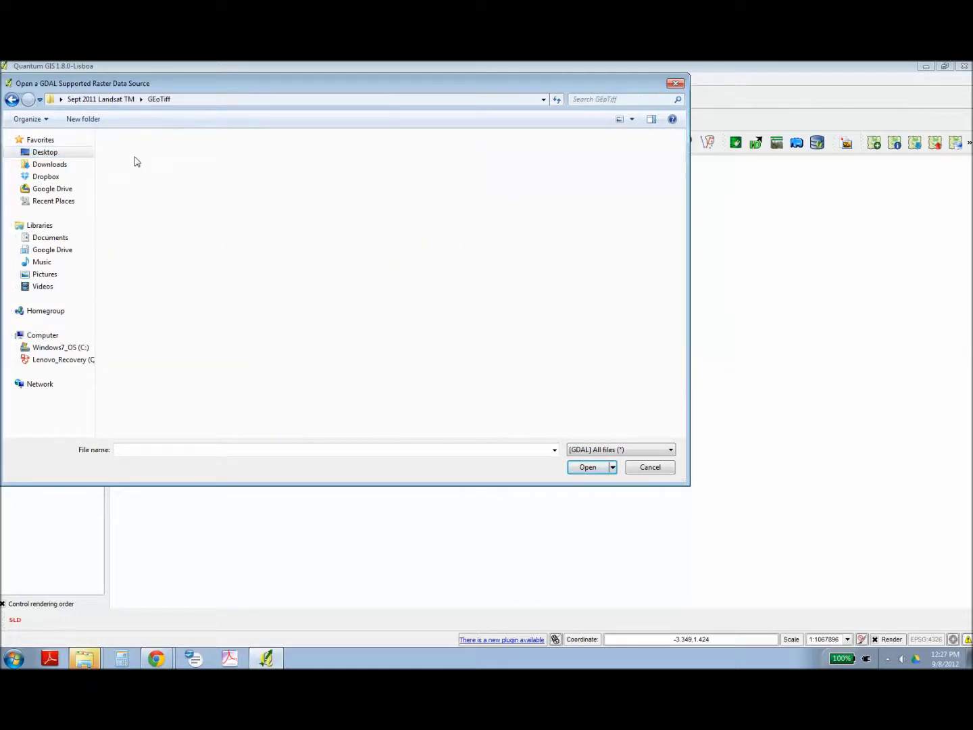
double_click(136, 160)
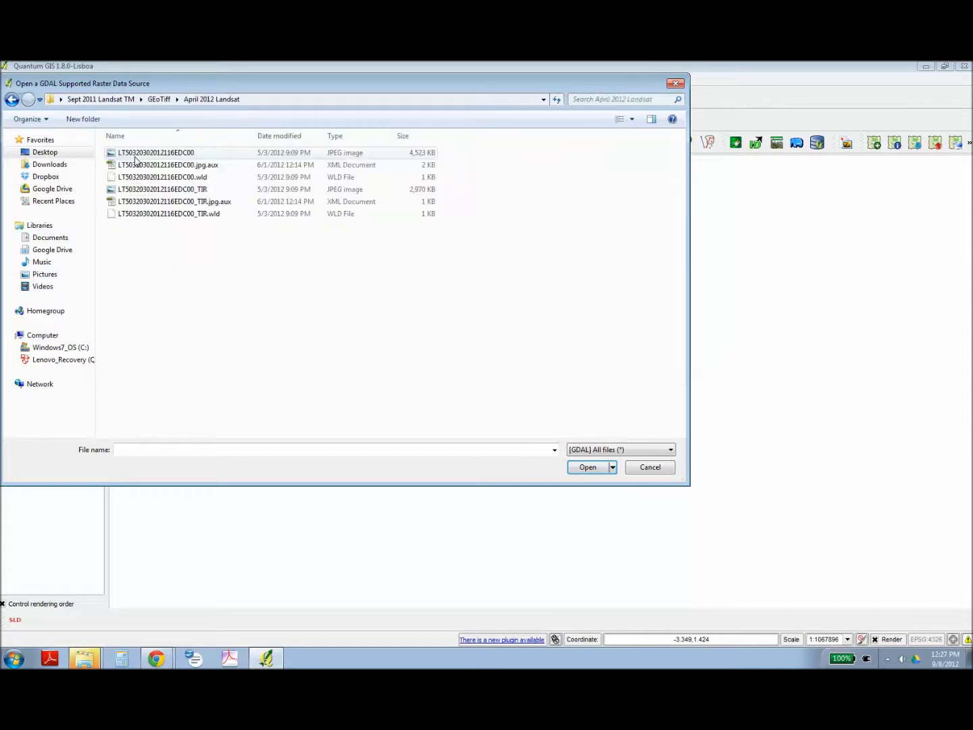
left_click(140, 192)
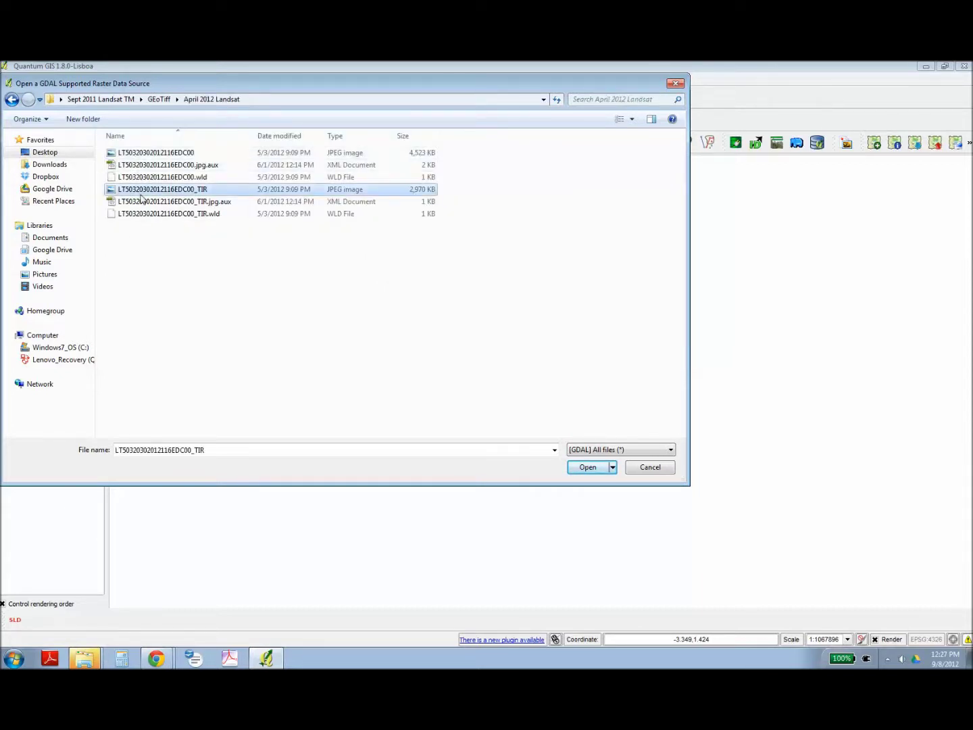
left_click(575, 471)
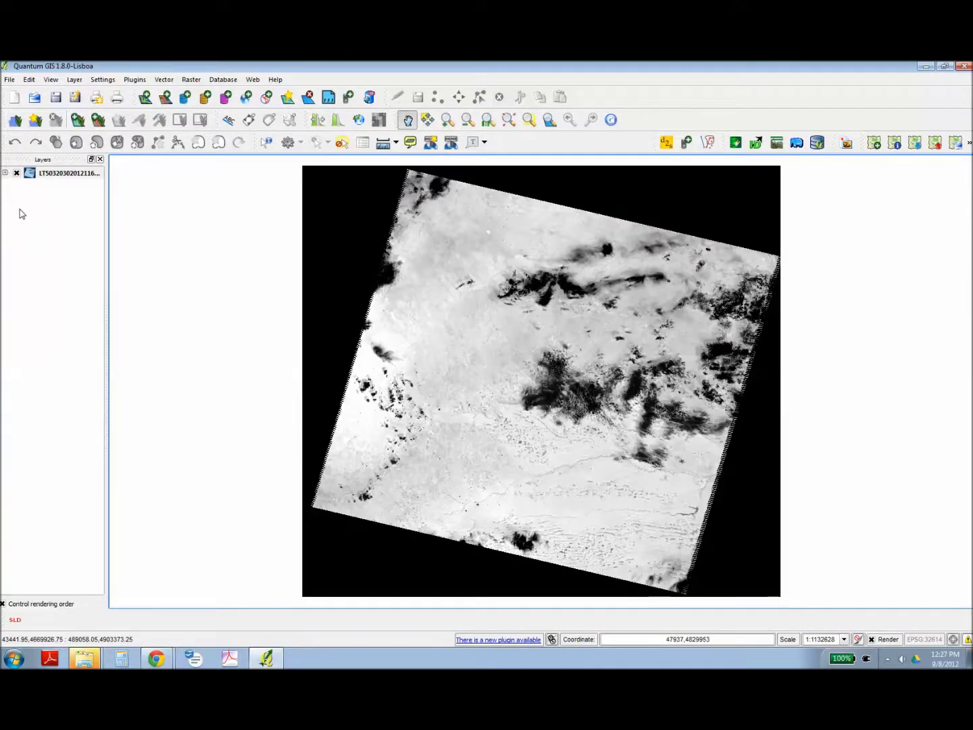
left_click(165, 97)
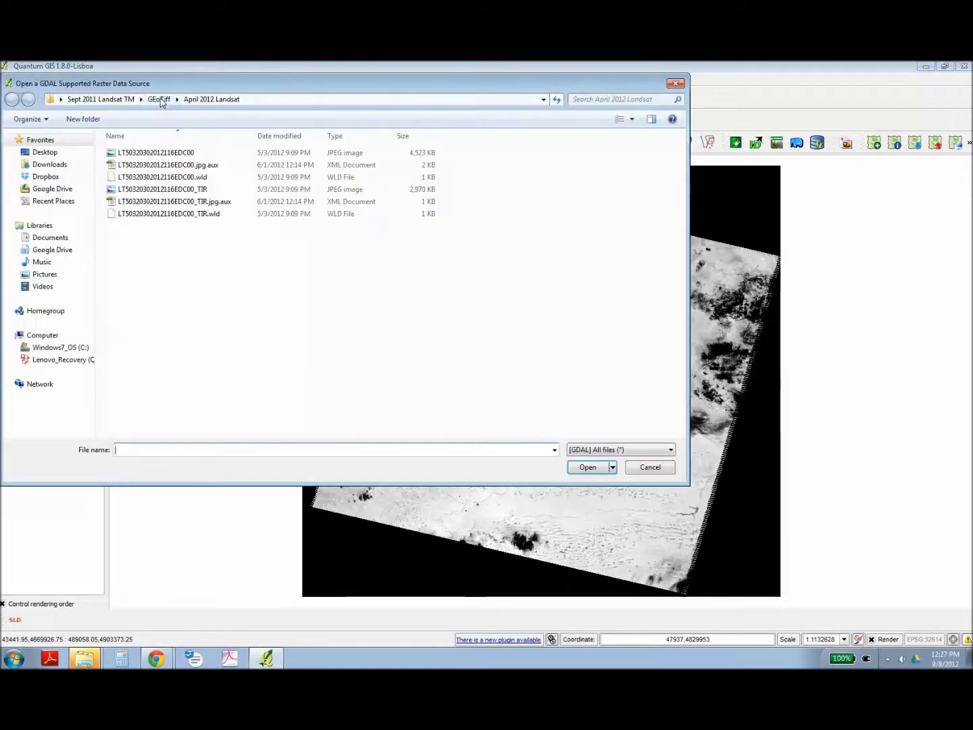
left_click(167, 154)
left_click(583, 467)
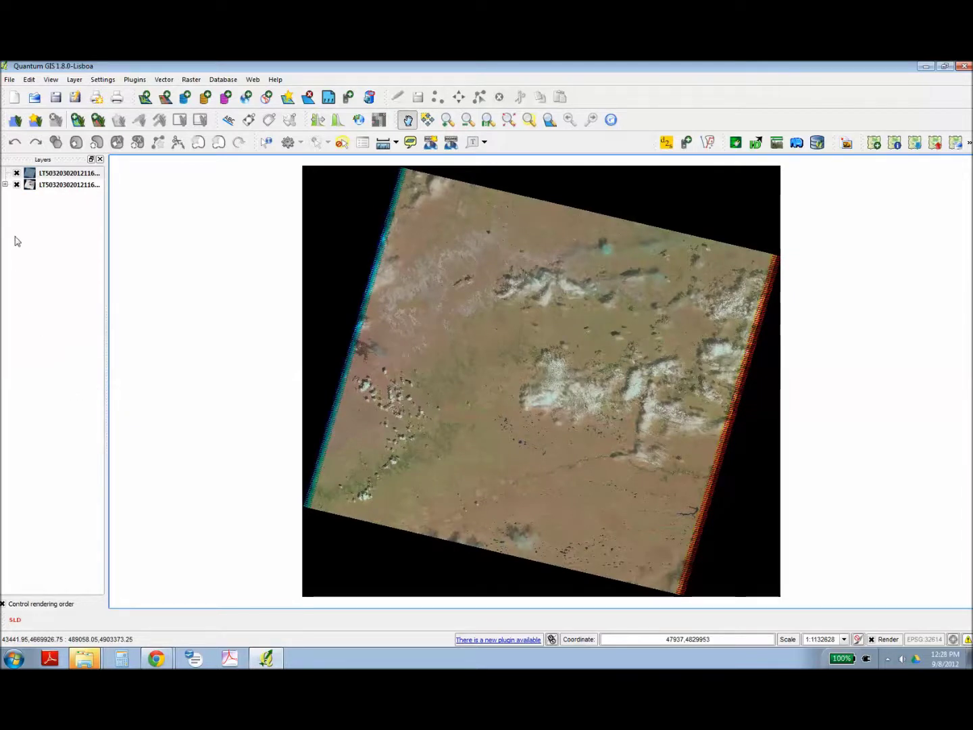
- Hide the TIR layer and add 2011_District_Boundaries.shp as a vector layer
left_click(17, 184)
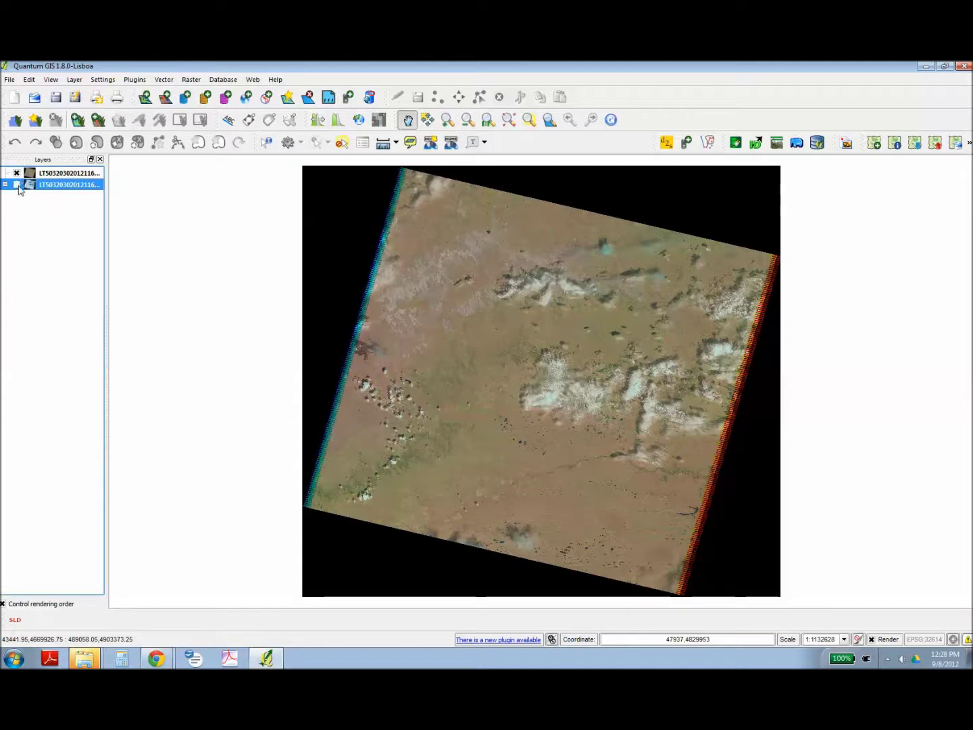
left_click(144, 99)
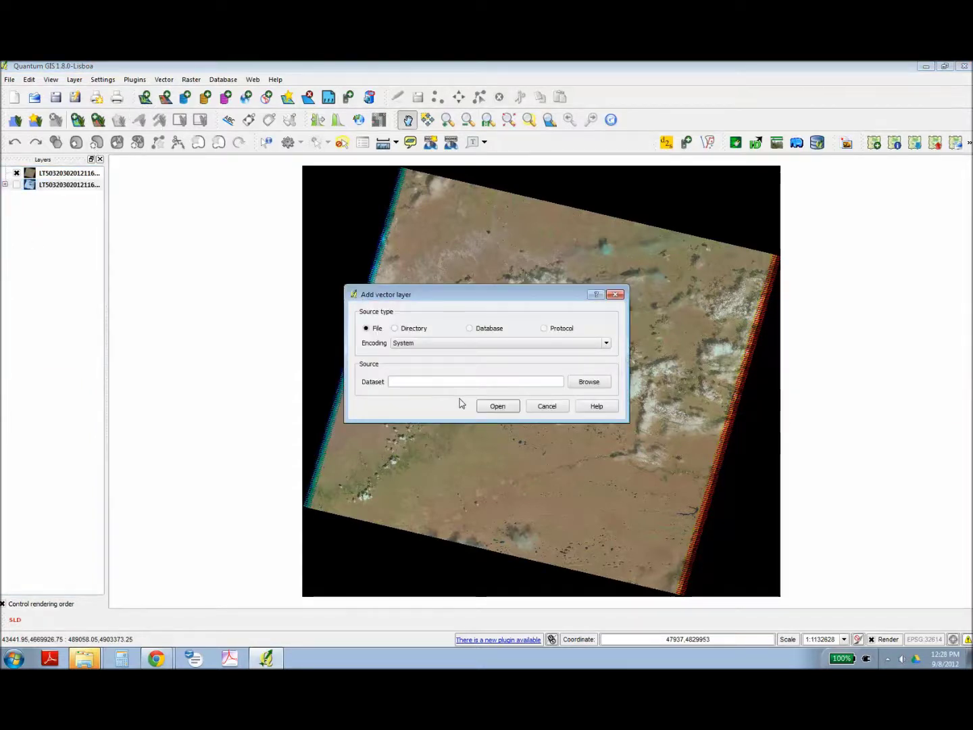
left_click(575, 386)
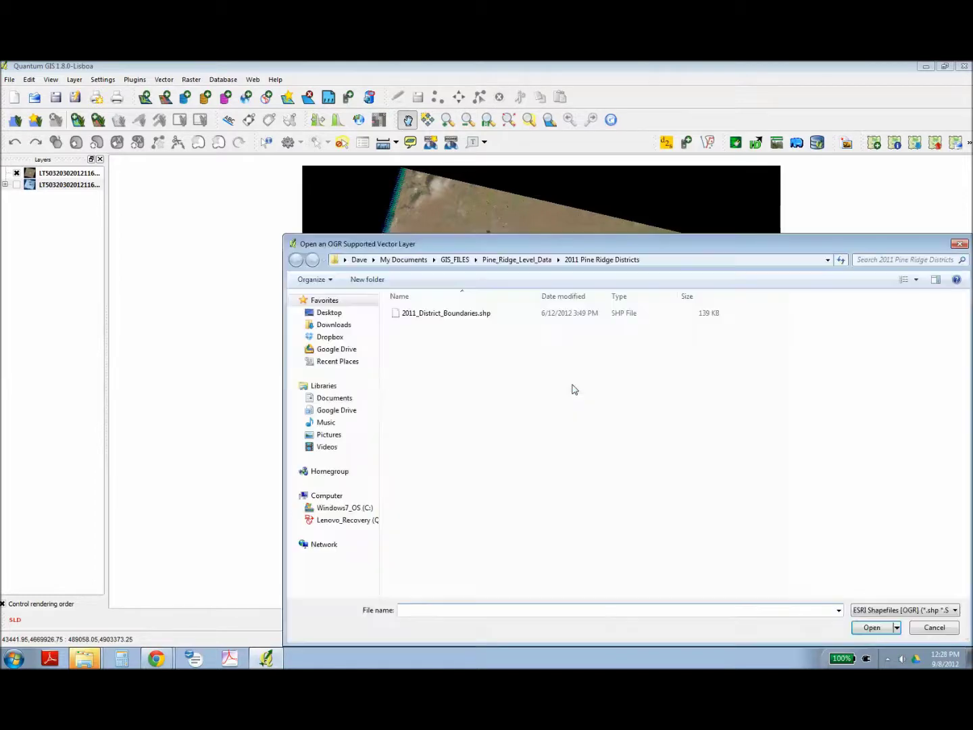
left_click(467, 313)
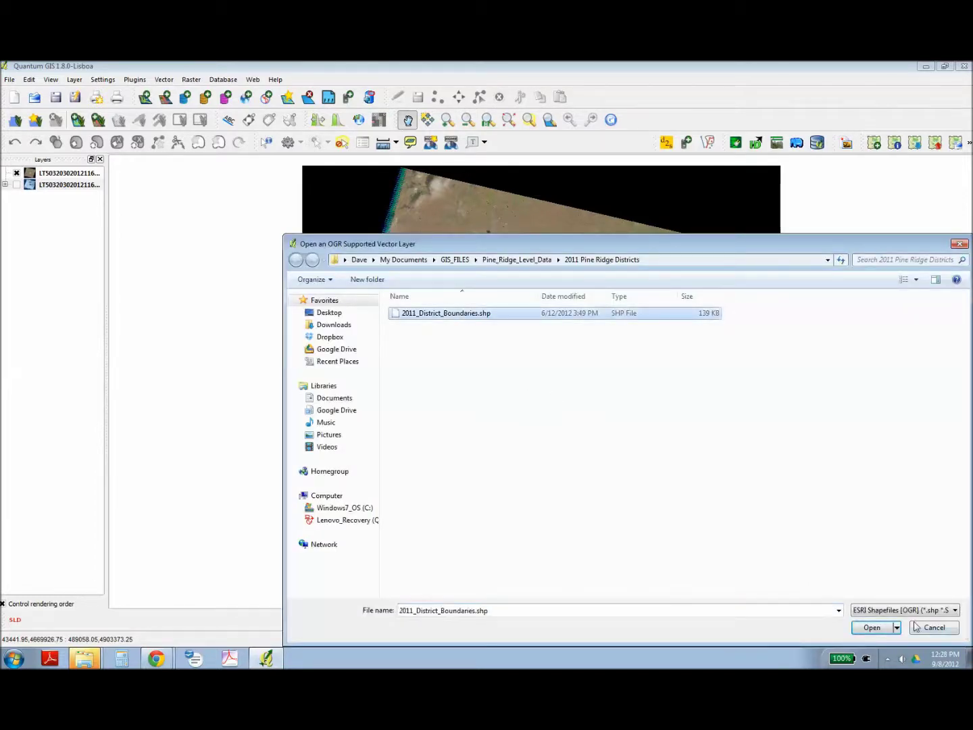
left_click(872, 628)
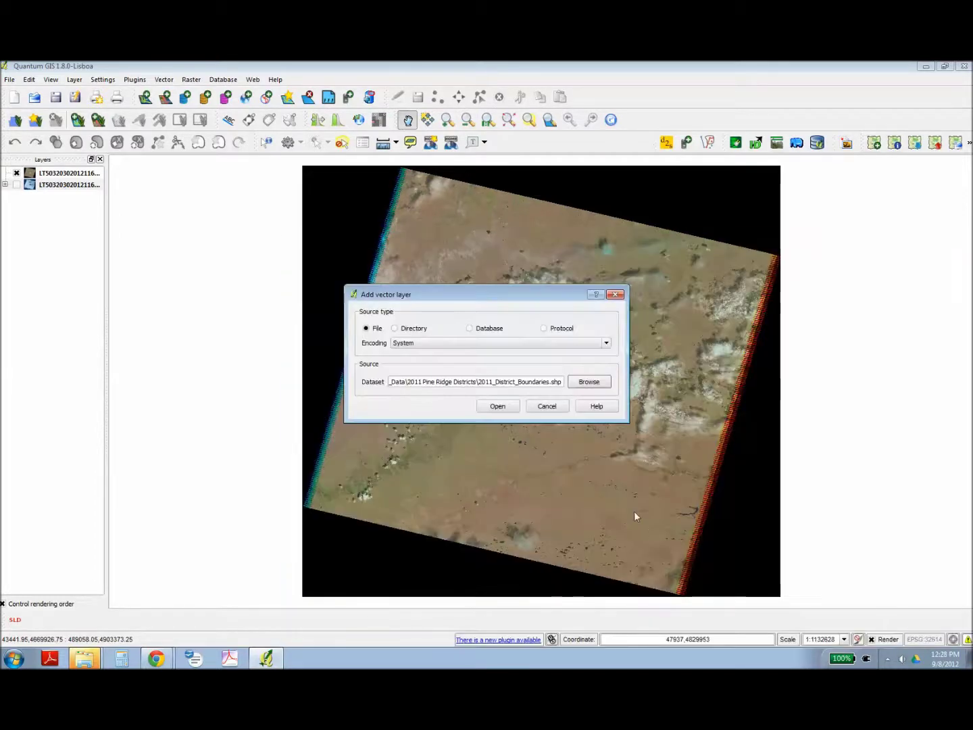
left_click(497, 407)
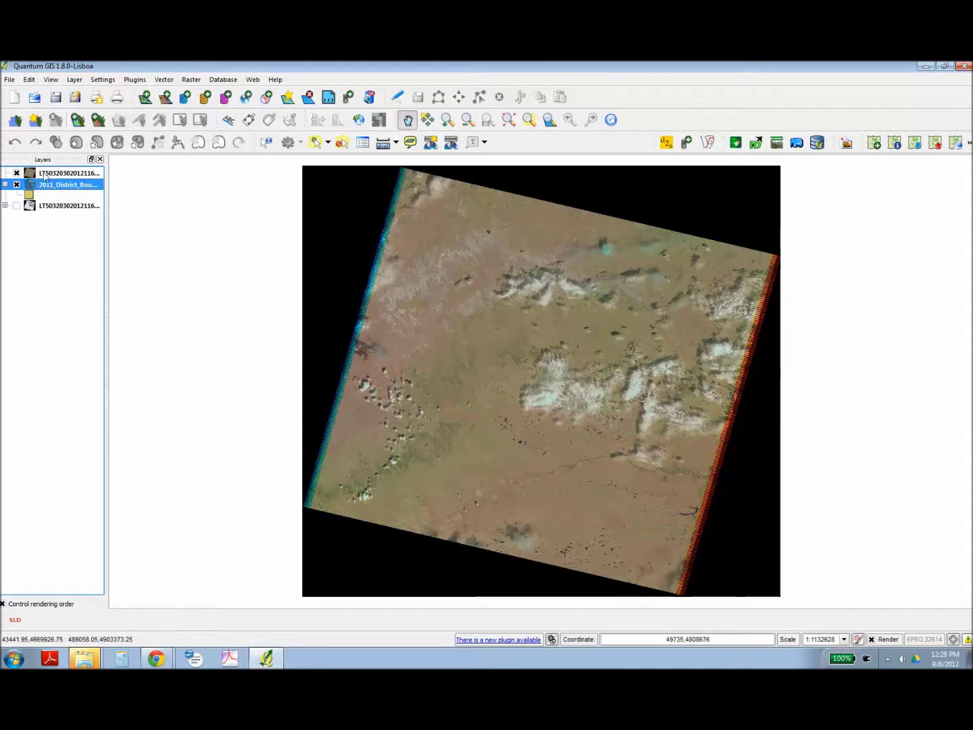
- Move the raster below the district layer and enable on-the-fly CRS transformation in Project Properties
left_click_drag(56, 175, 55, 196)
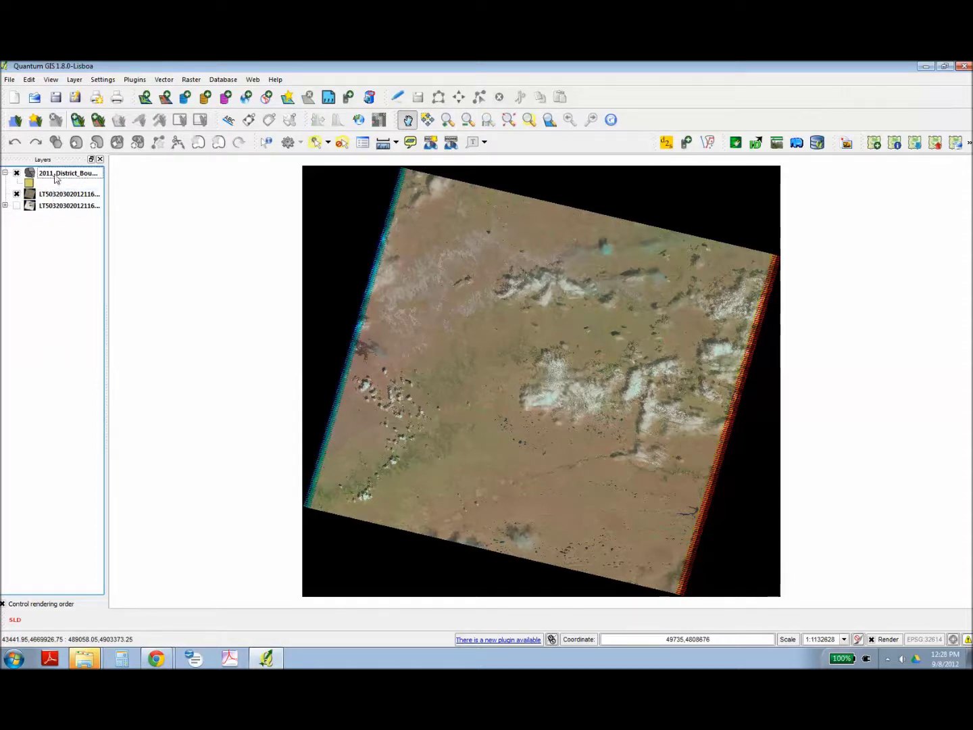
left_click(74, 79)
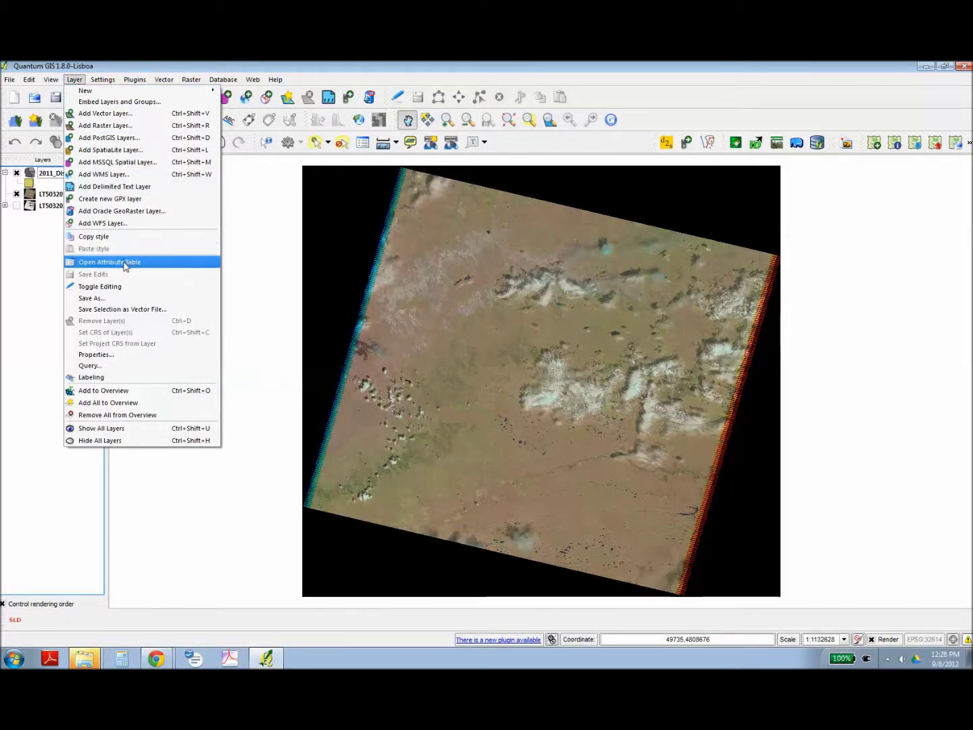
mouse_move(102, 82)
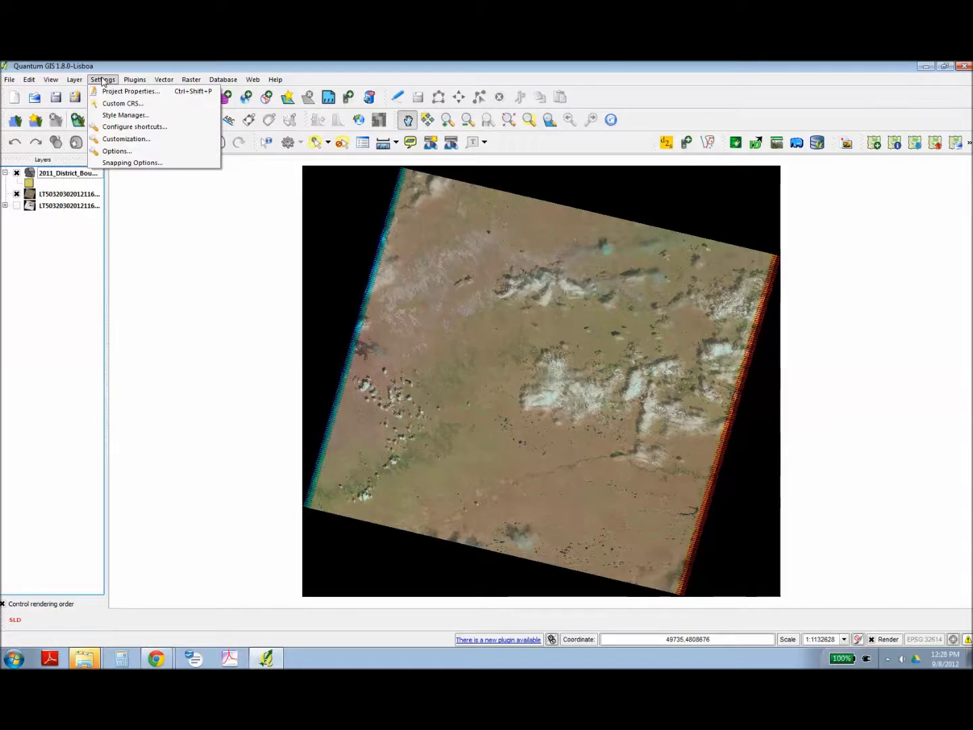
left_click(106, 91)
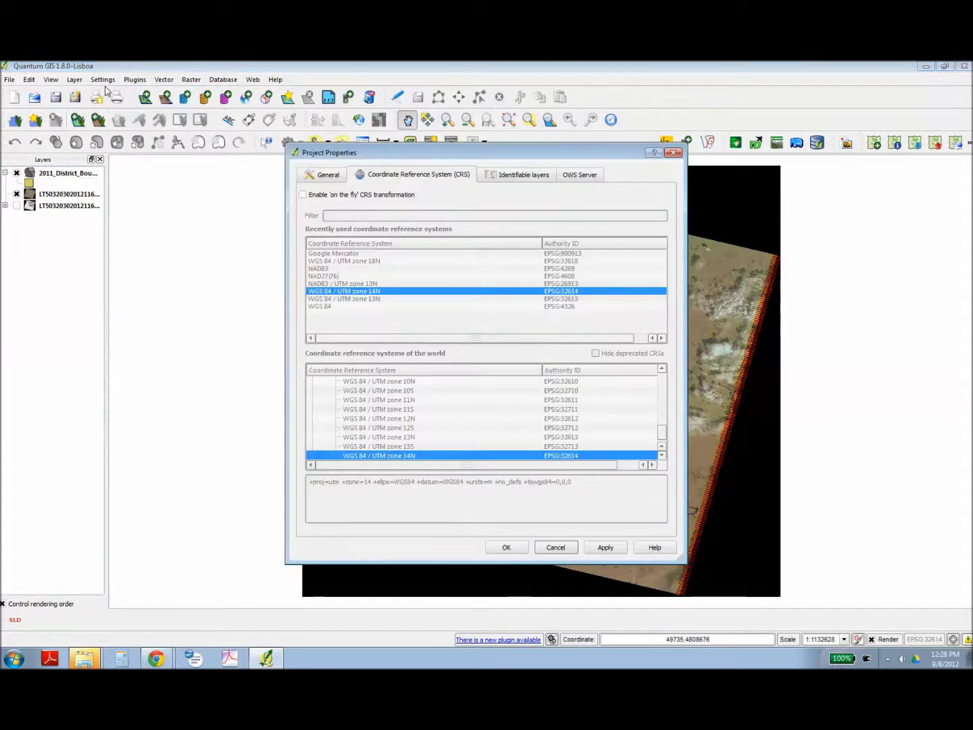
left_click(302, 194)
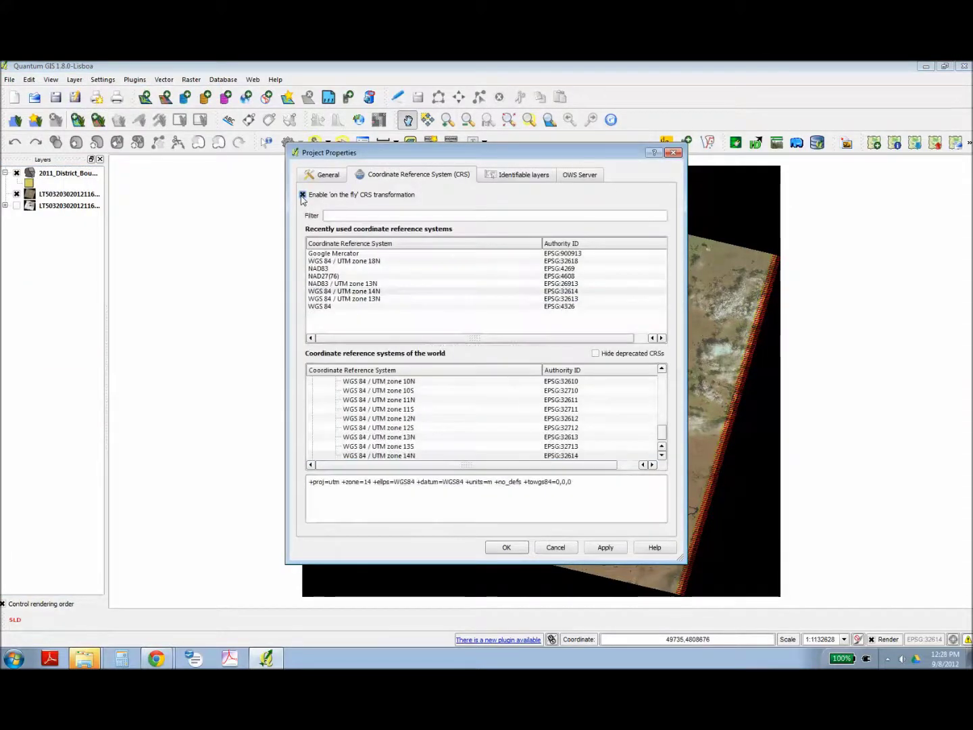
left_click(599, 549)
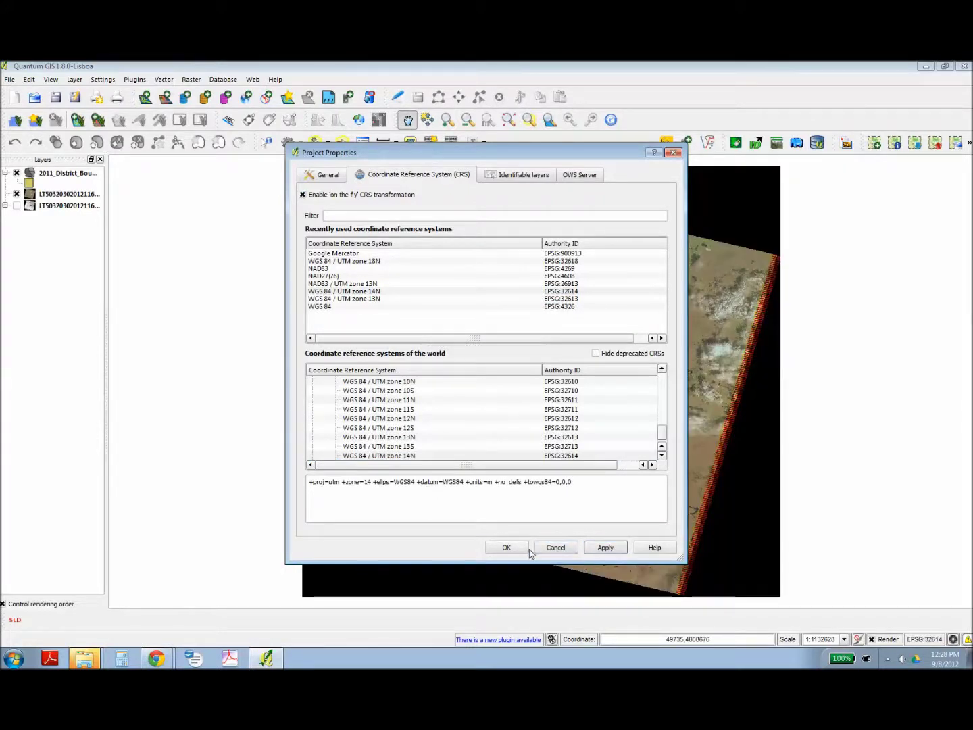
left_click(507, 547)
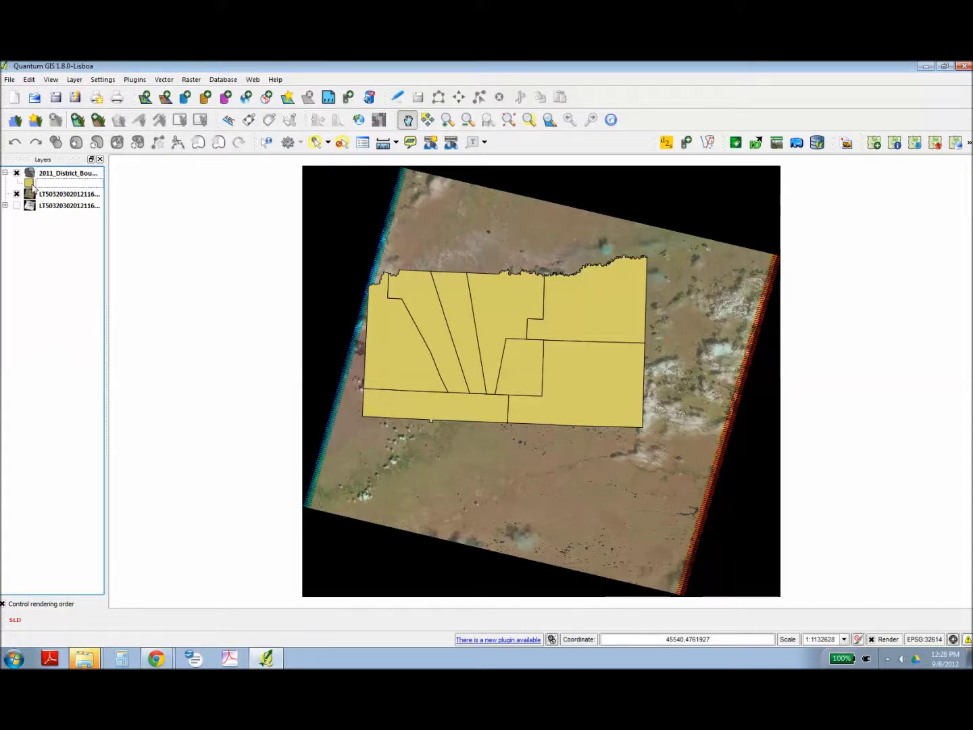
- Set the 2011_District_Boundaries fill style to No Brush so only black outlines remain
left_click(40, 174)
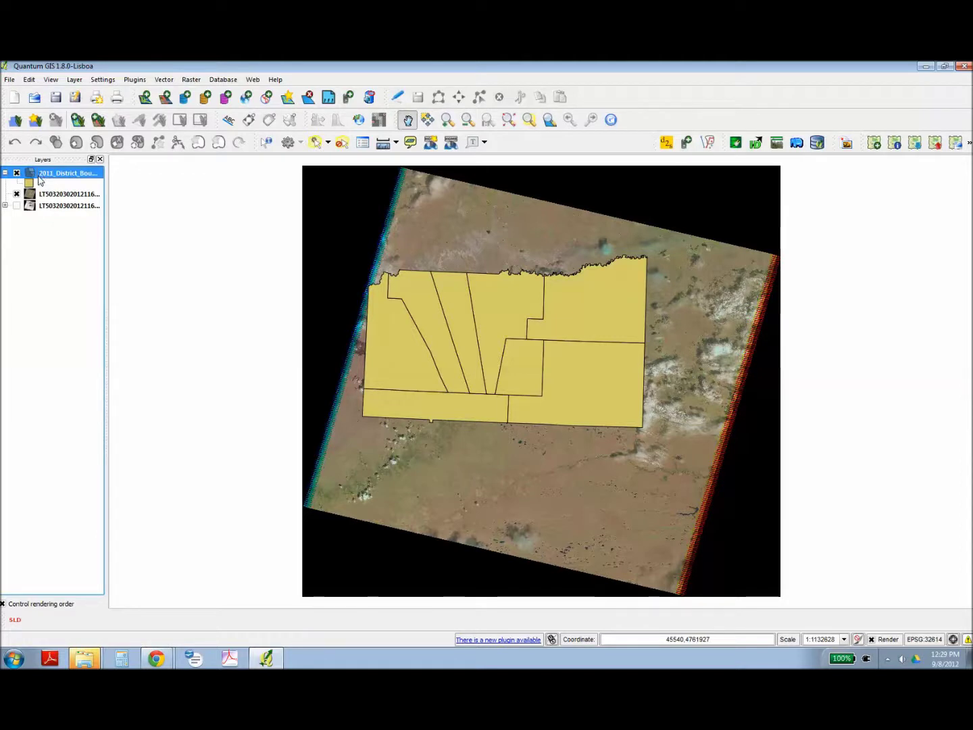
left_click(30, 183)
double_click(29, 188)
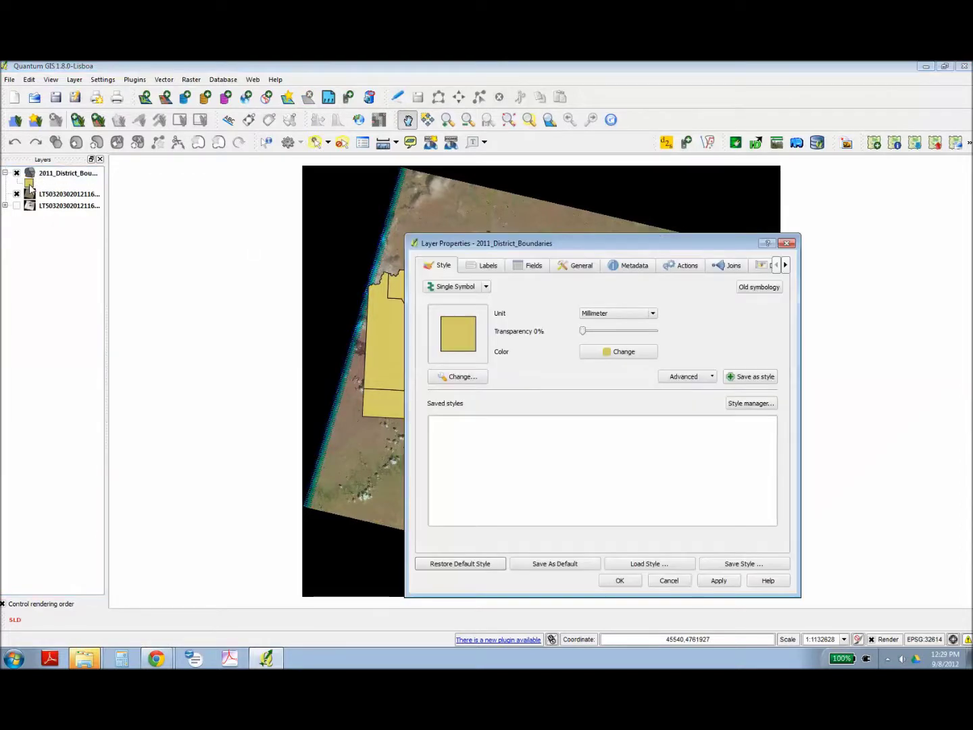
left_click(458, 377)
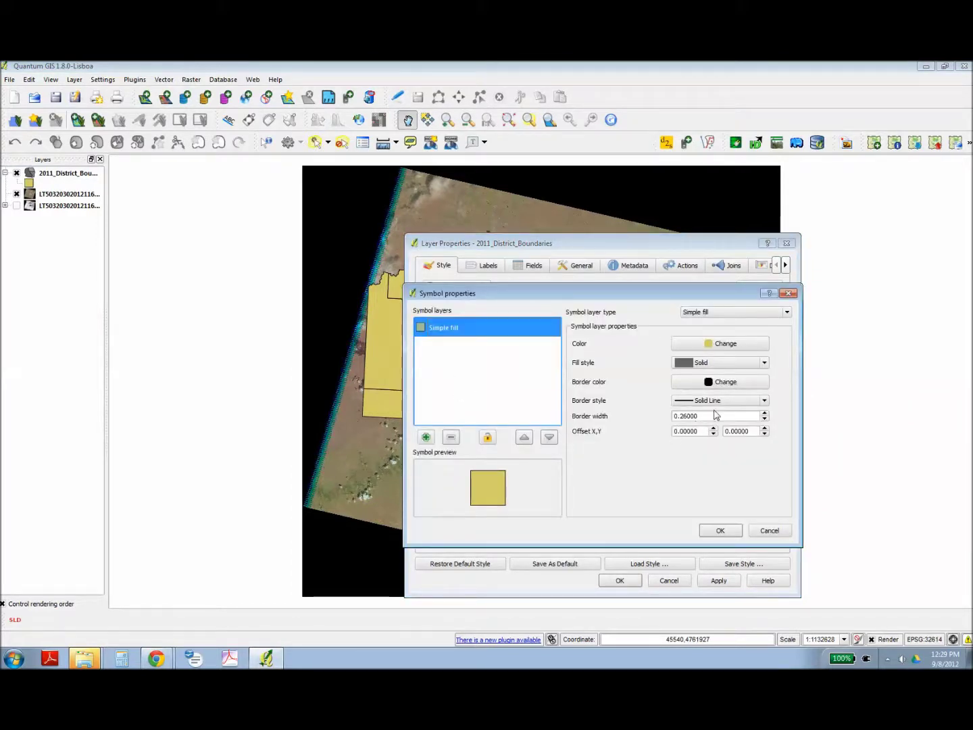
left_click(758, 365)
left_click(749, 387)
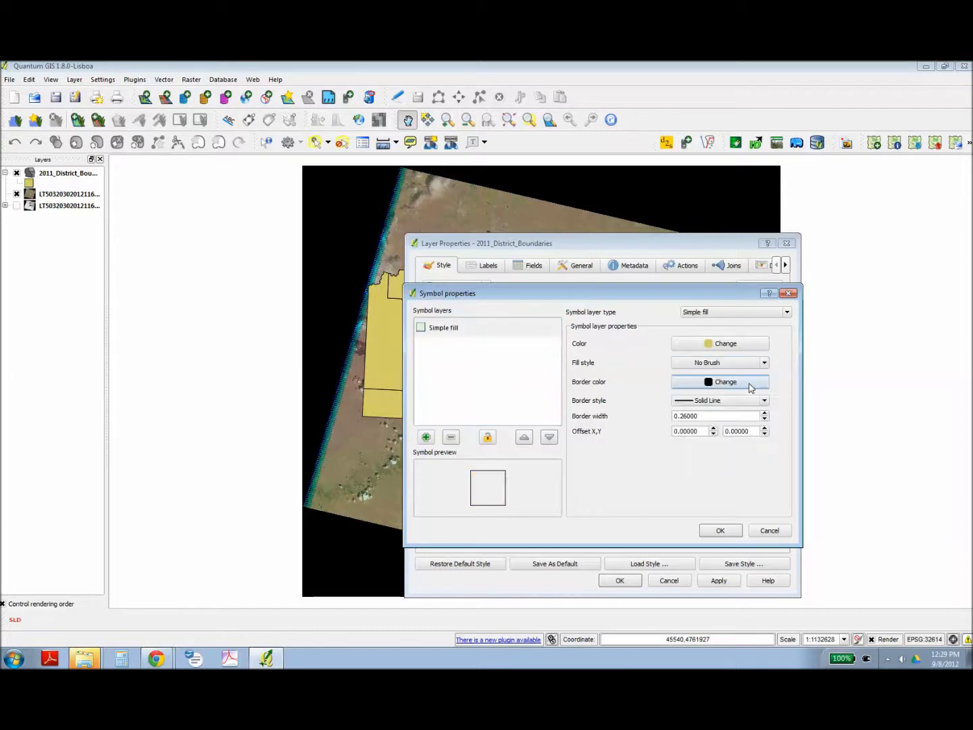
left_click(721, 530)
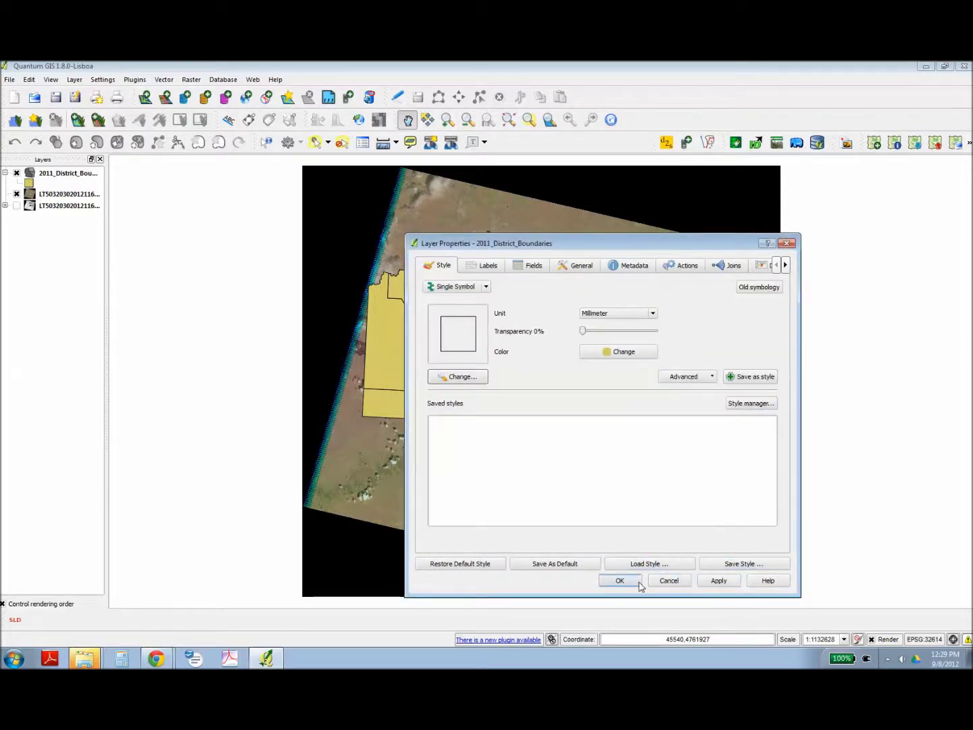
left_click(619, 581)
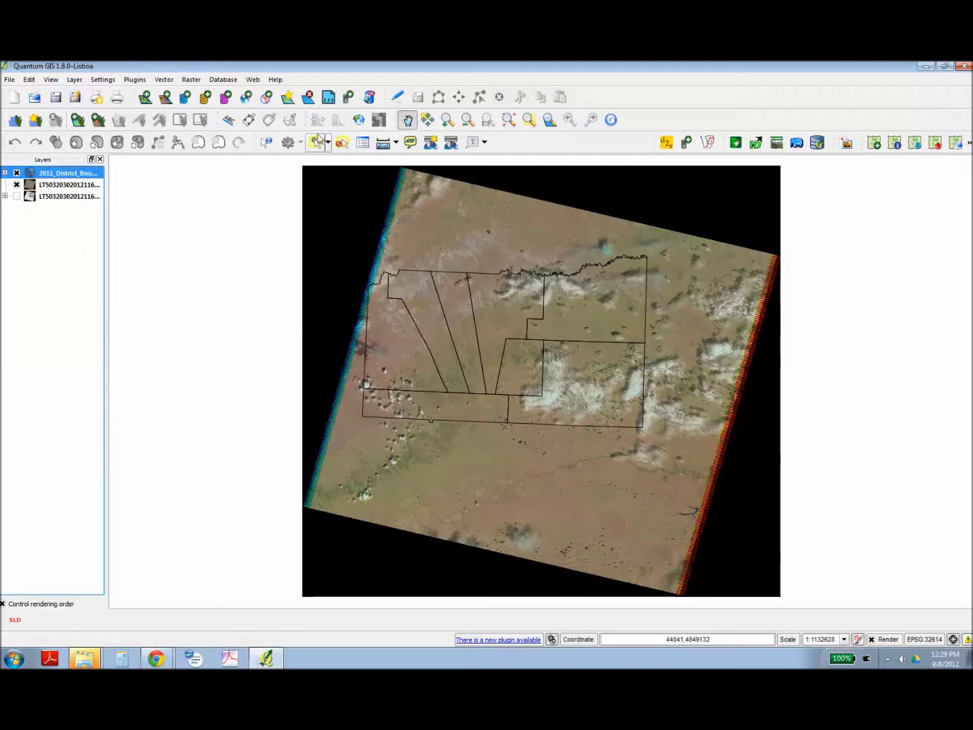
- Zoom in twice on the district boundaries, then on fields near the district junction
left_click(448, 120)
left_click_drag(447, 339, 523, 427)
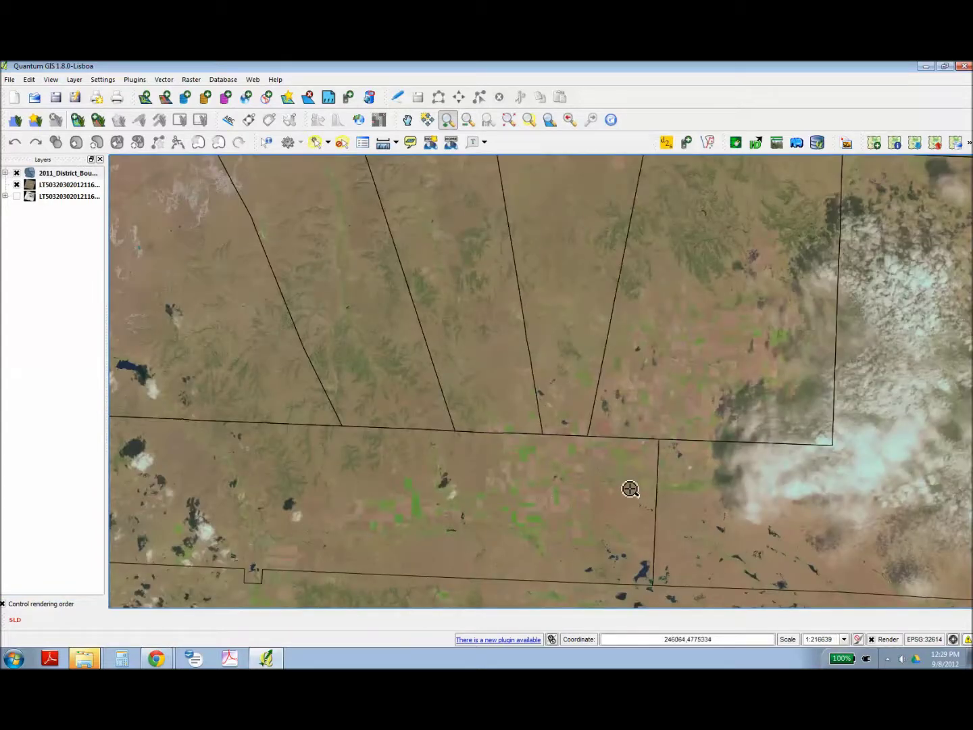
left_click_drag(488, 358, 638, 503)
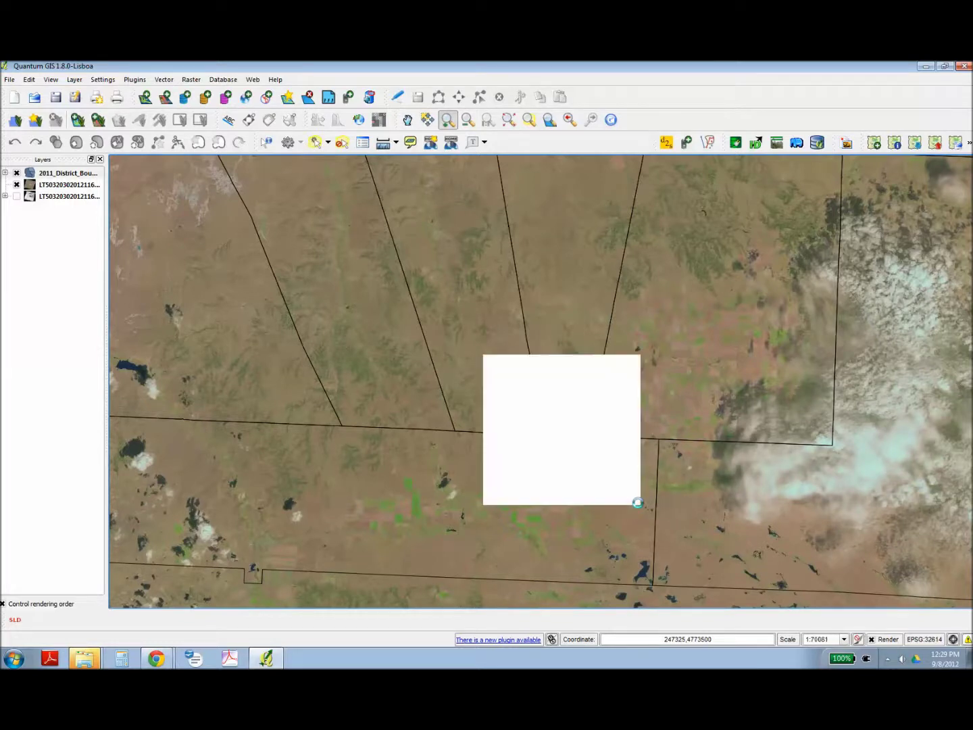